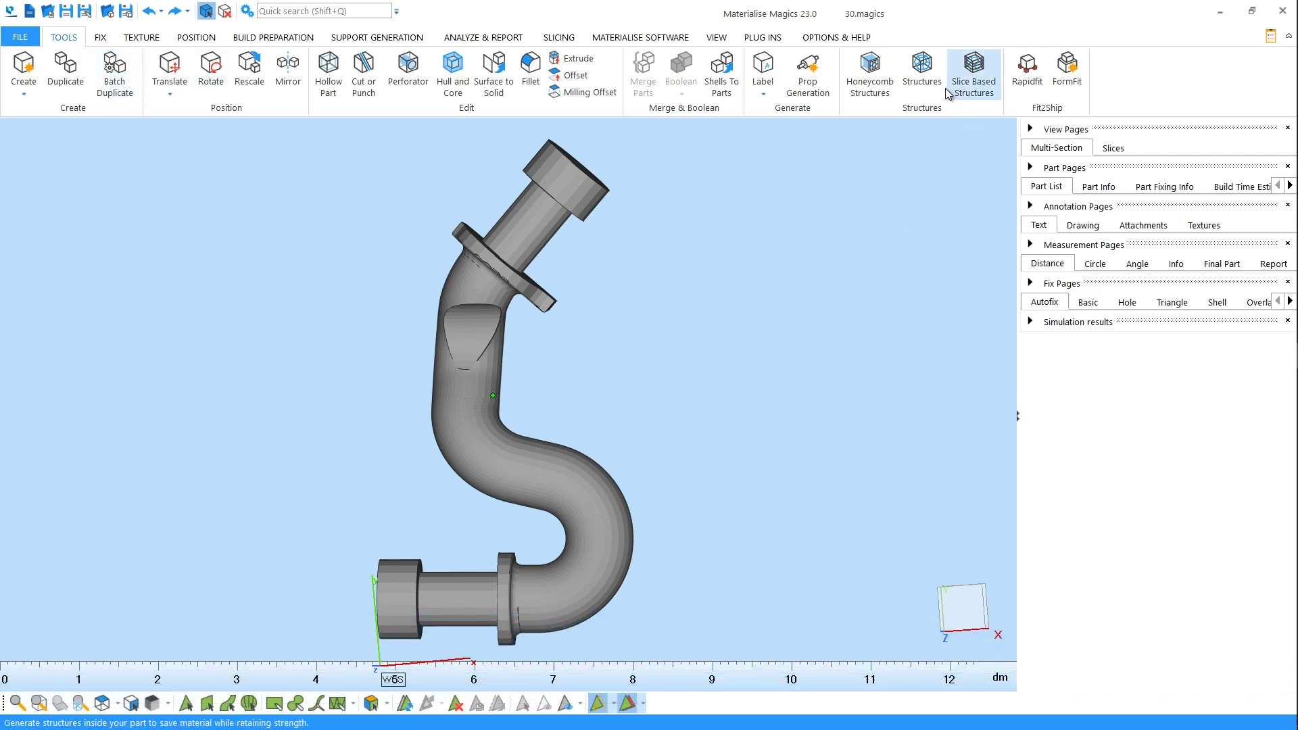
- Start the Structures wizard with a 2 mm outer shell grown inside
left_click(923, 76)
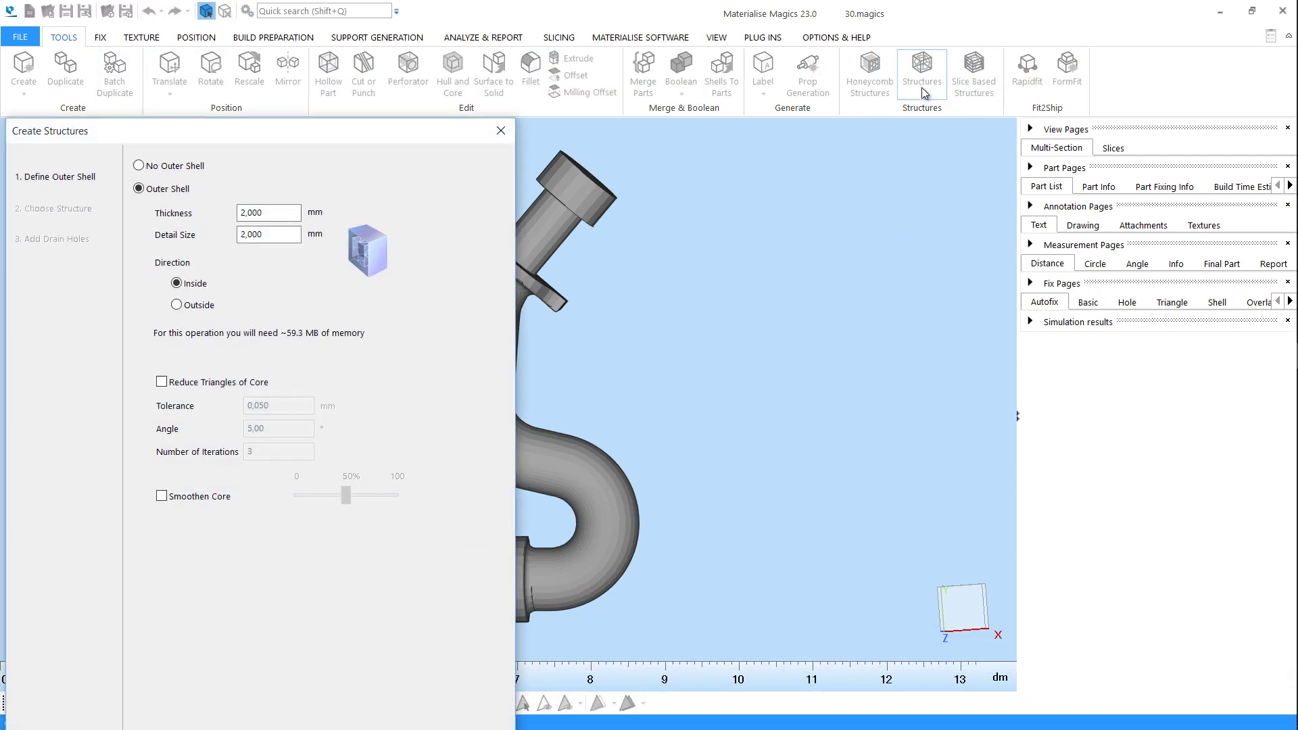
middle_click_drag(662, 305, 680, 283)
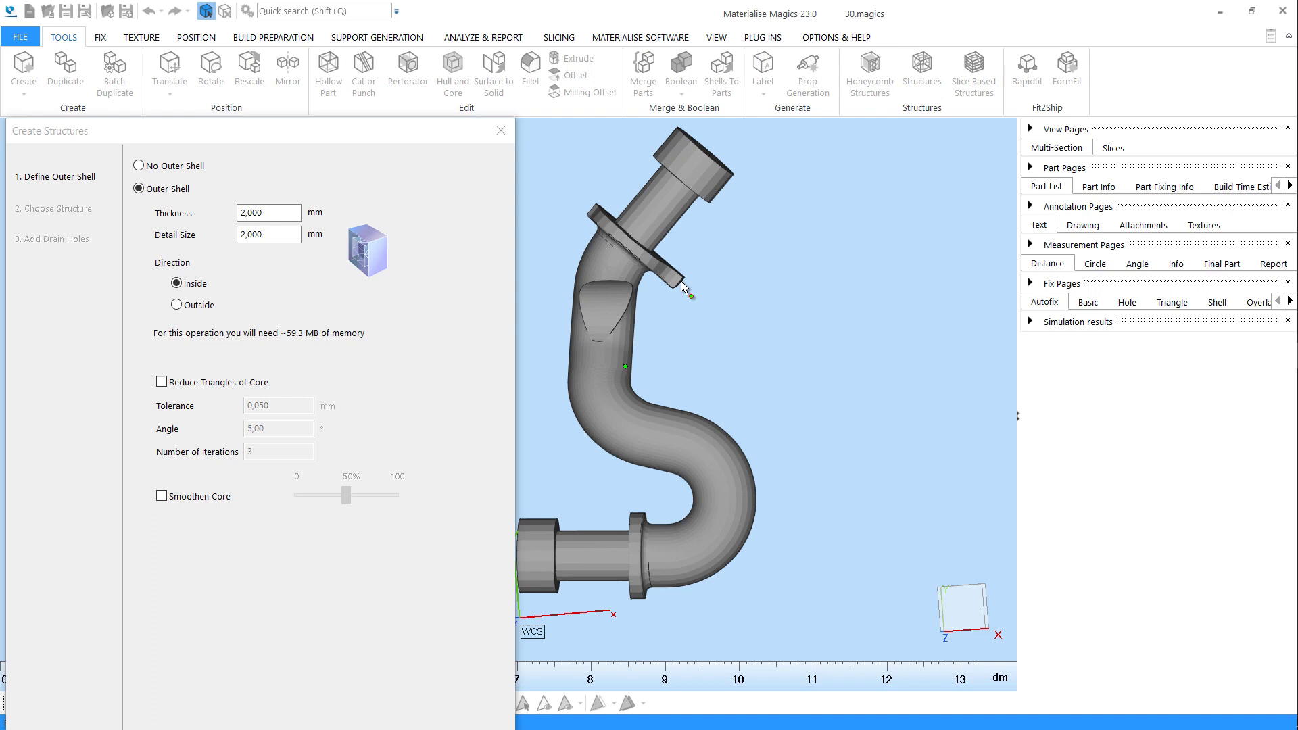
left_click_drag(267, 131, 268, 60)
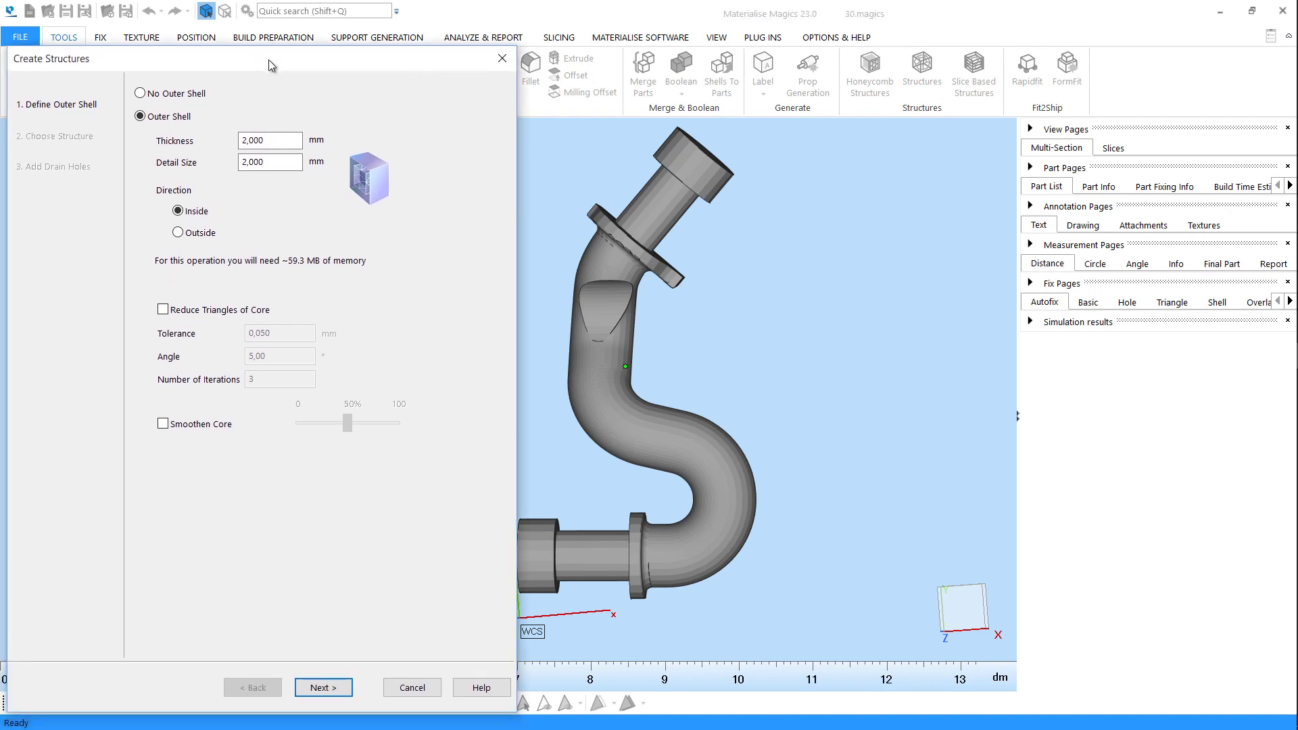
left_click(179, 118)
left_click(155, 99)
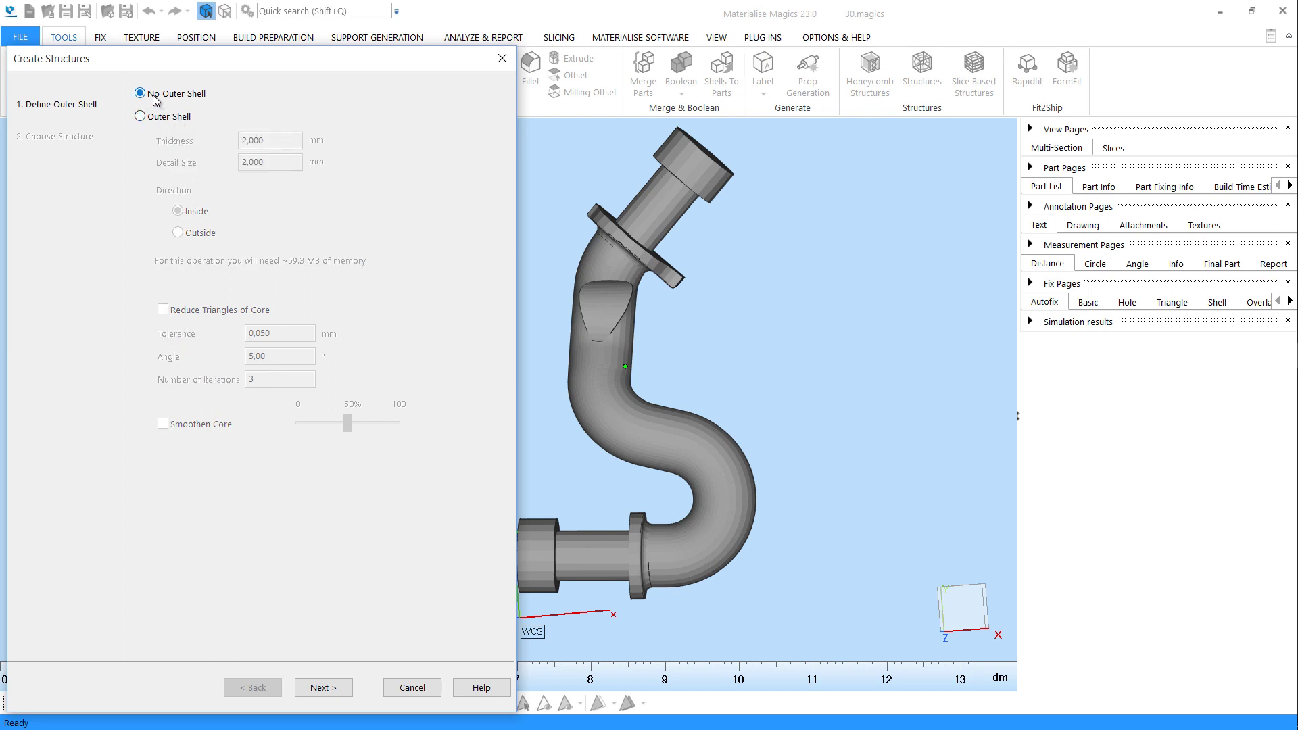
left_click(160, 124)
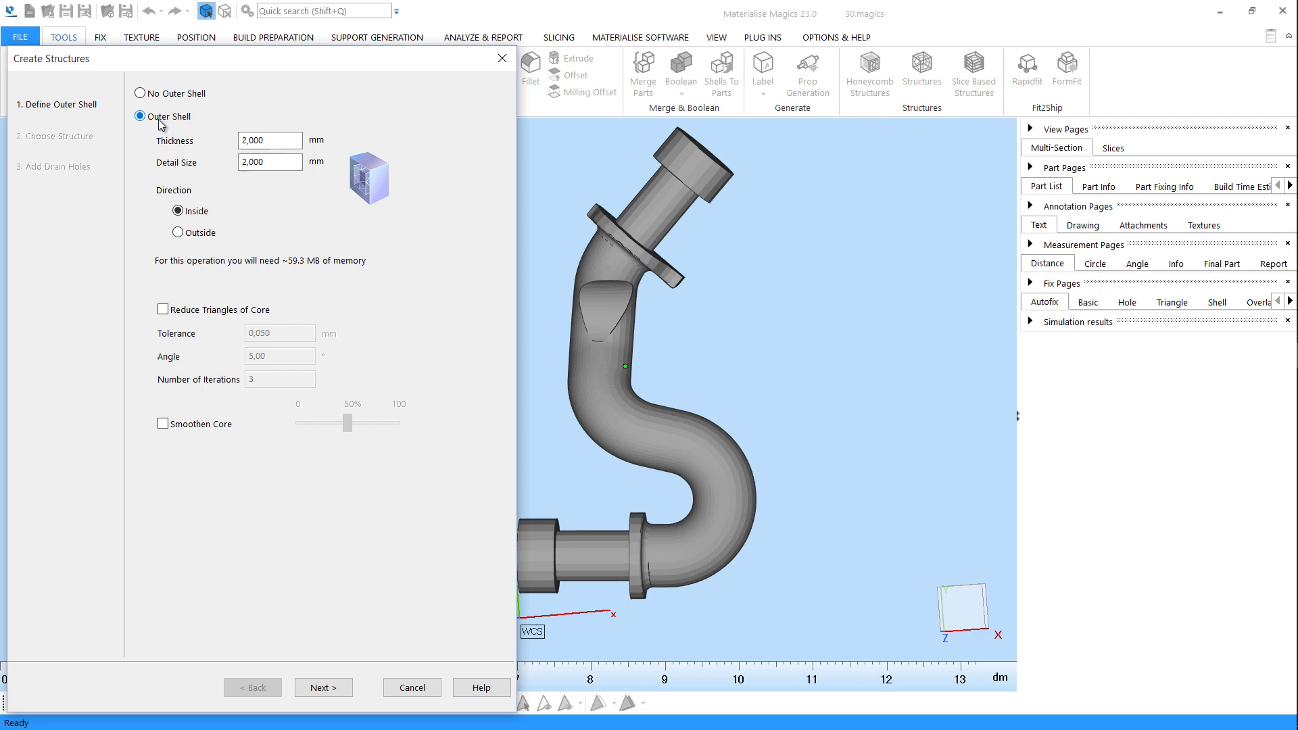
- Clip the pipe with the Y cross-section and orbit to see its inside
left_click(327, 693)
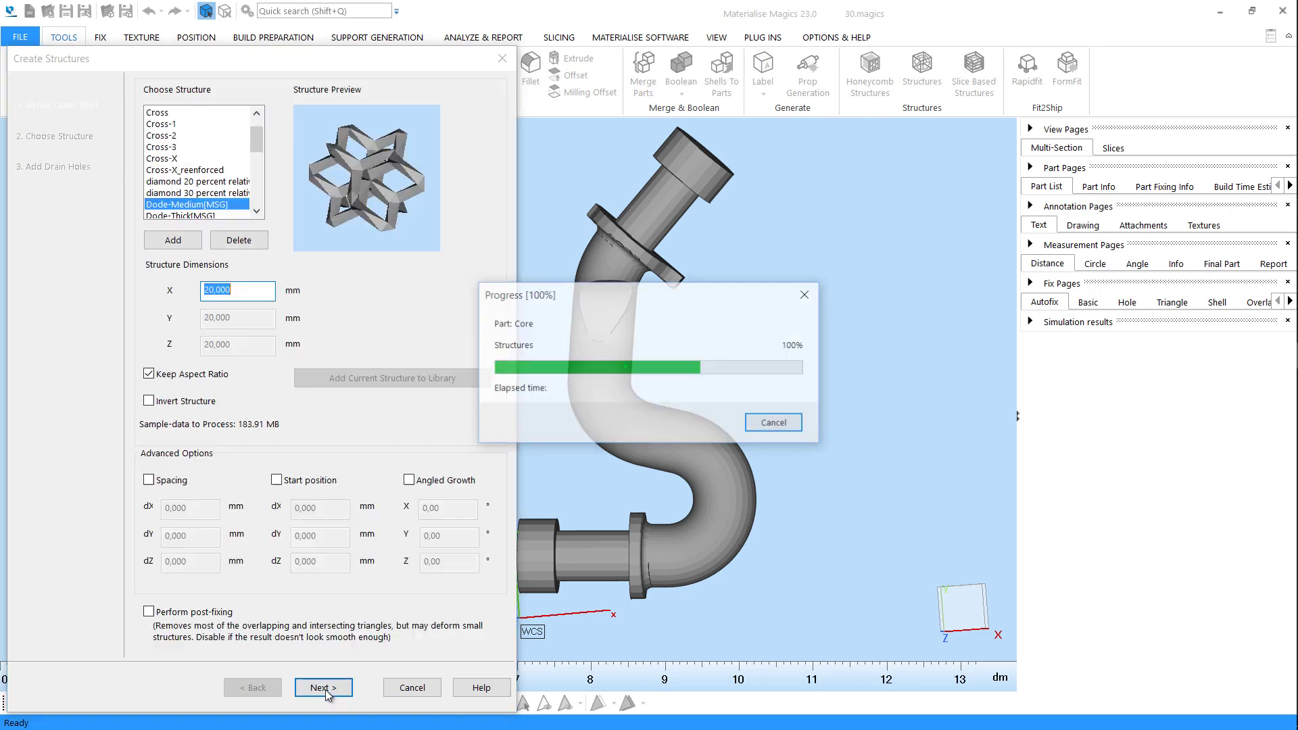
left_click(1032, 130)
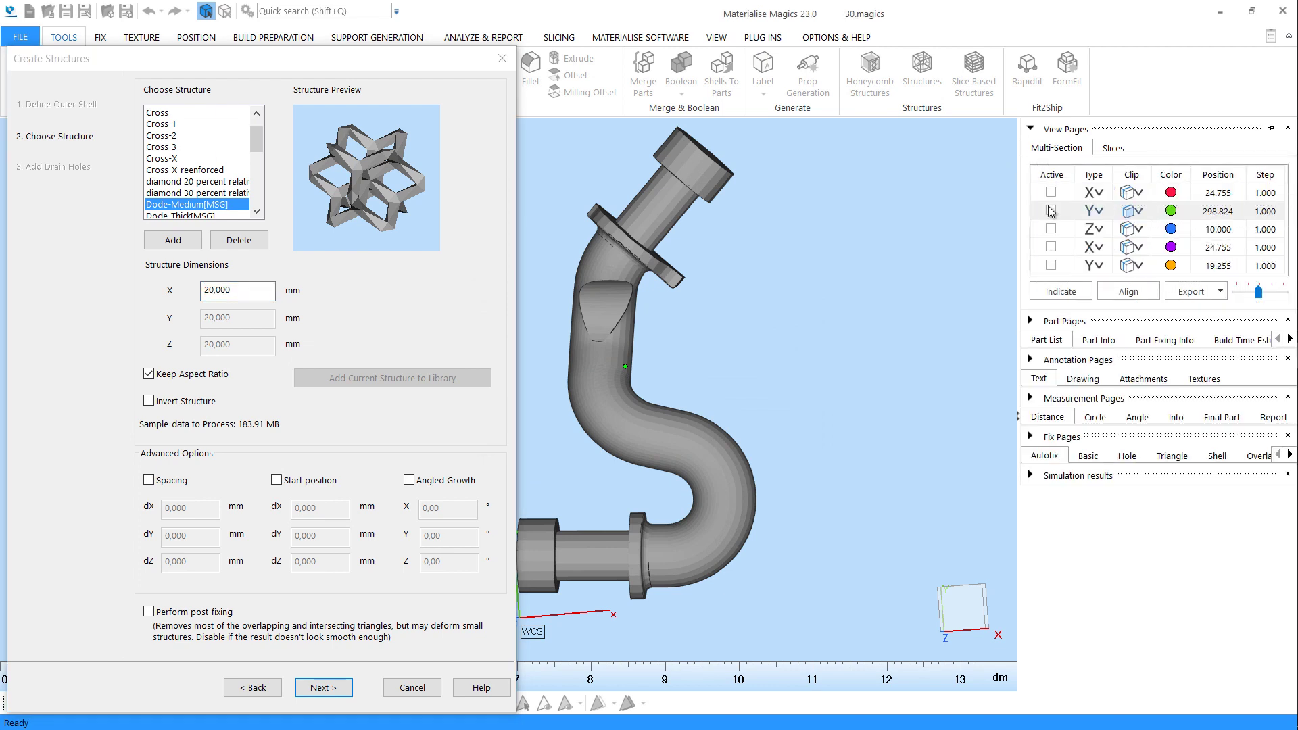
left_click(1051, 211)
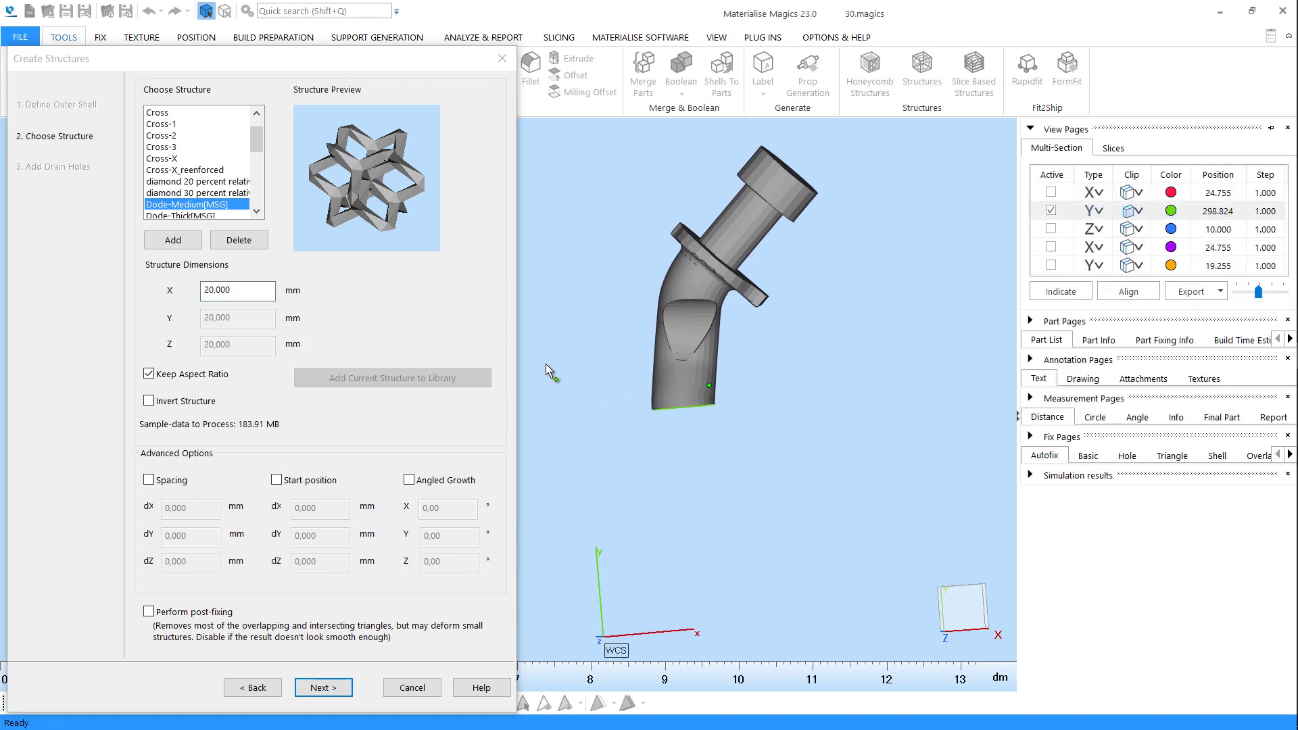
mouse_move(549, 365)
right_mouse_down()
mouse_move(519, 328)
mouse_move(710, 345)
mouse_move(725, 377)
mouse_move(1009, 240)
right_mouse_up()
scroll(752, 361, "up", 5)
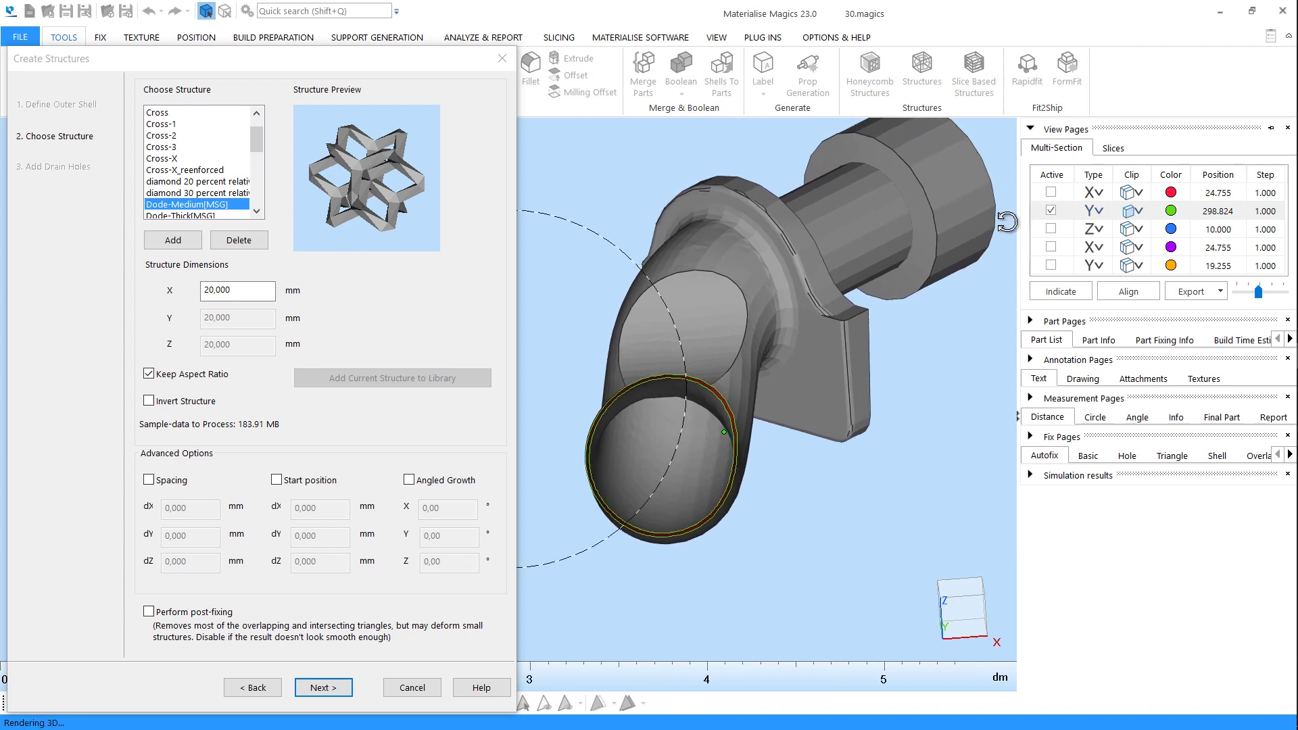
- Preview Cross-3 and other lattices, then pick Dode-Medium[MSG]
left_click_drag(205, 57, 221, 47)
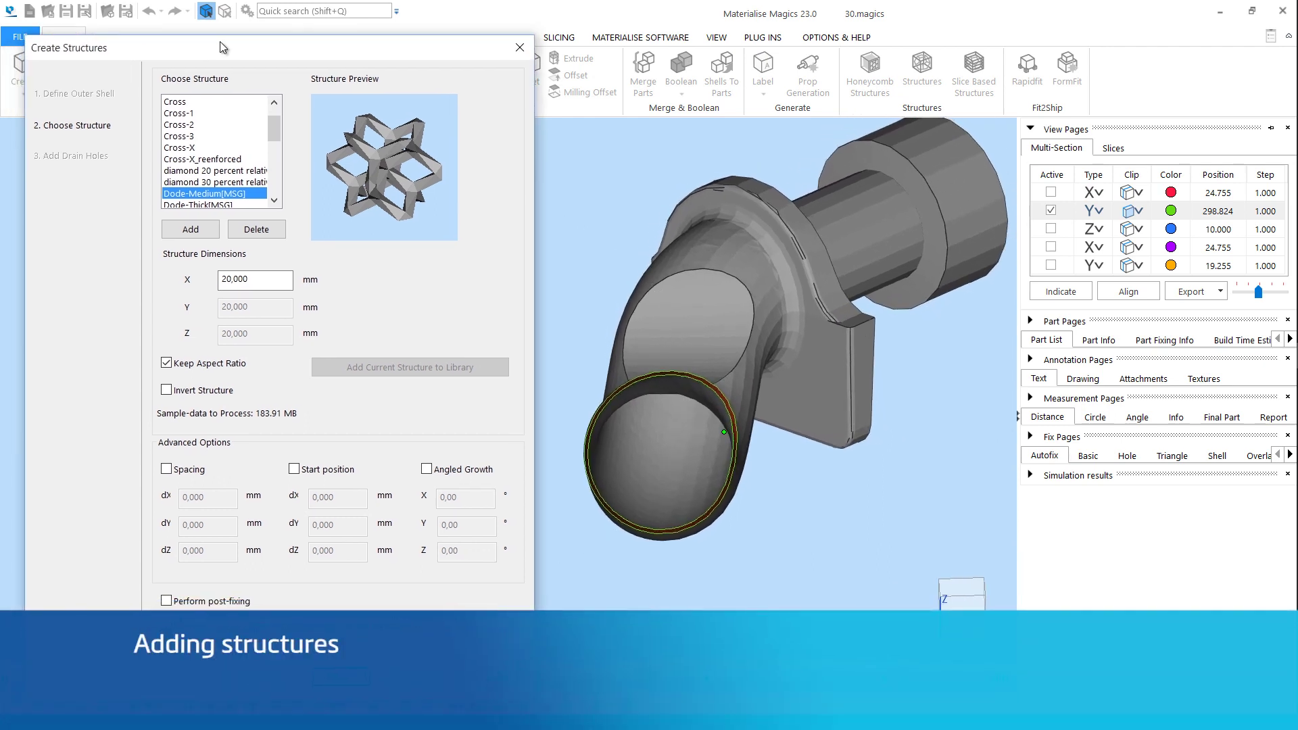
left_click(223, 137)
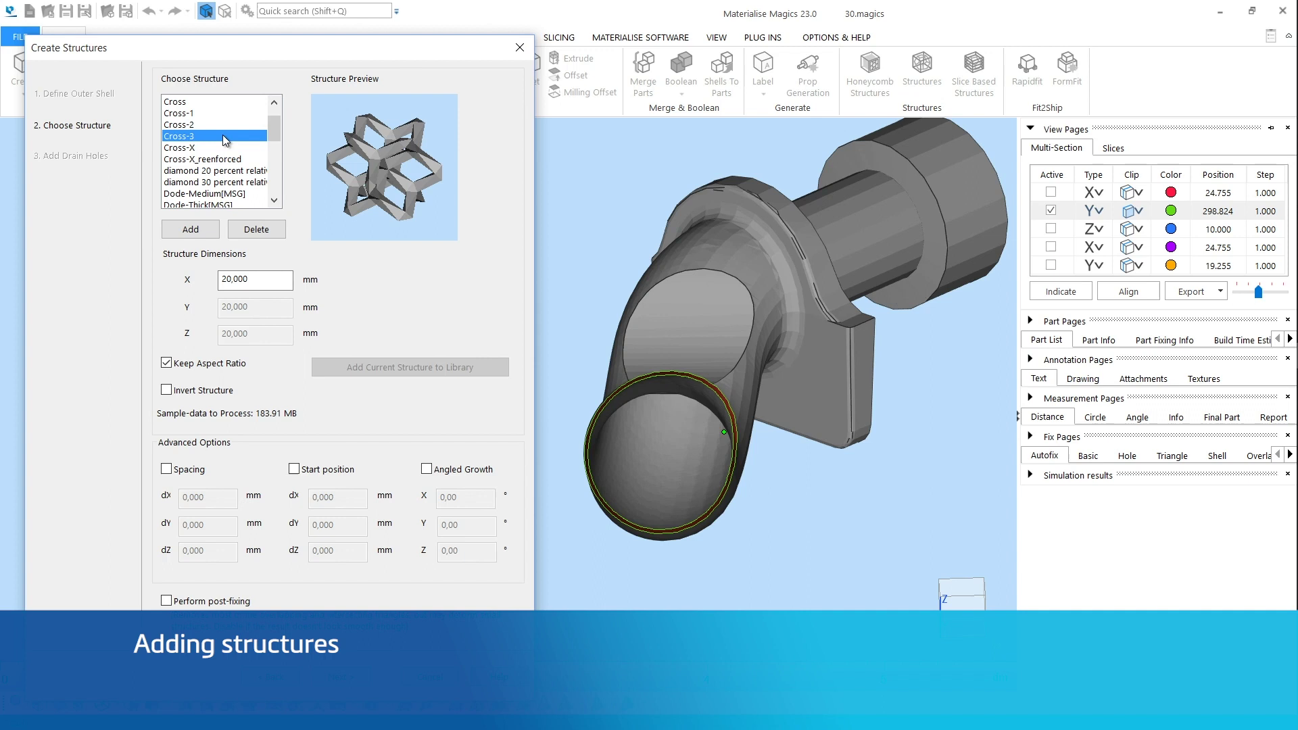
left_click(230, 159)
left_click(237, 194)
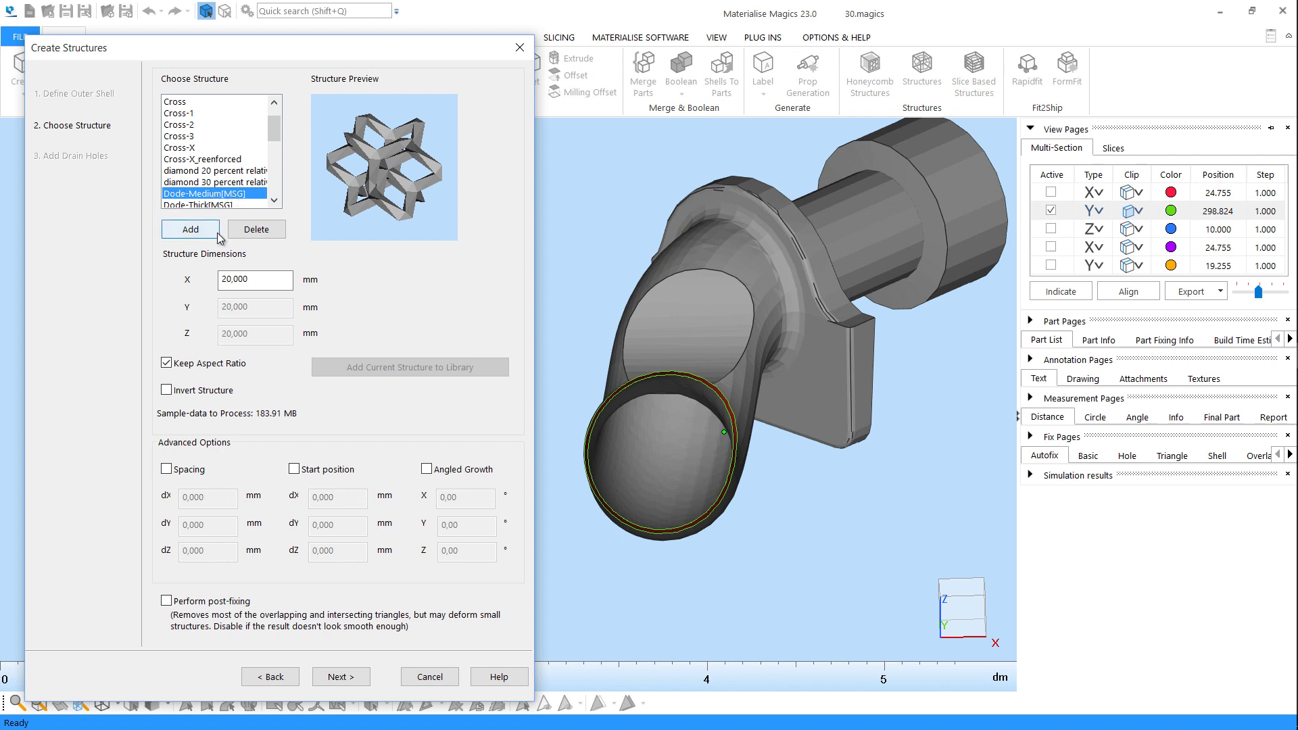
- Set a 25 mm cell size on all axes, leaving custom spacing off
double_click(264, 282)
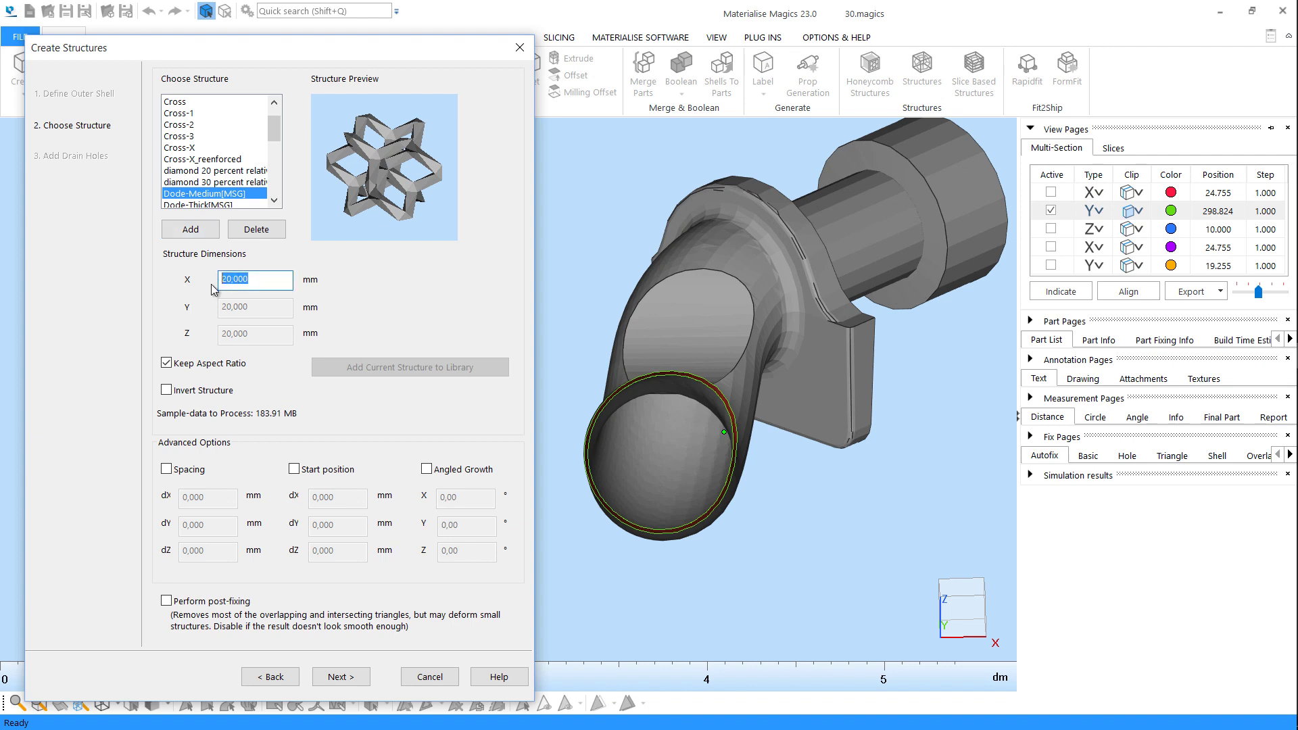
type("25")
key("Return")
left_click(167, 472)
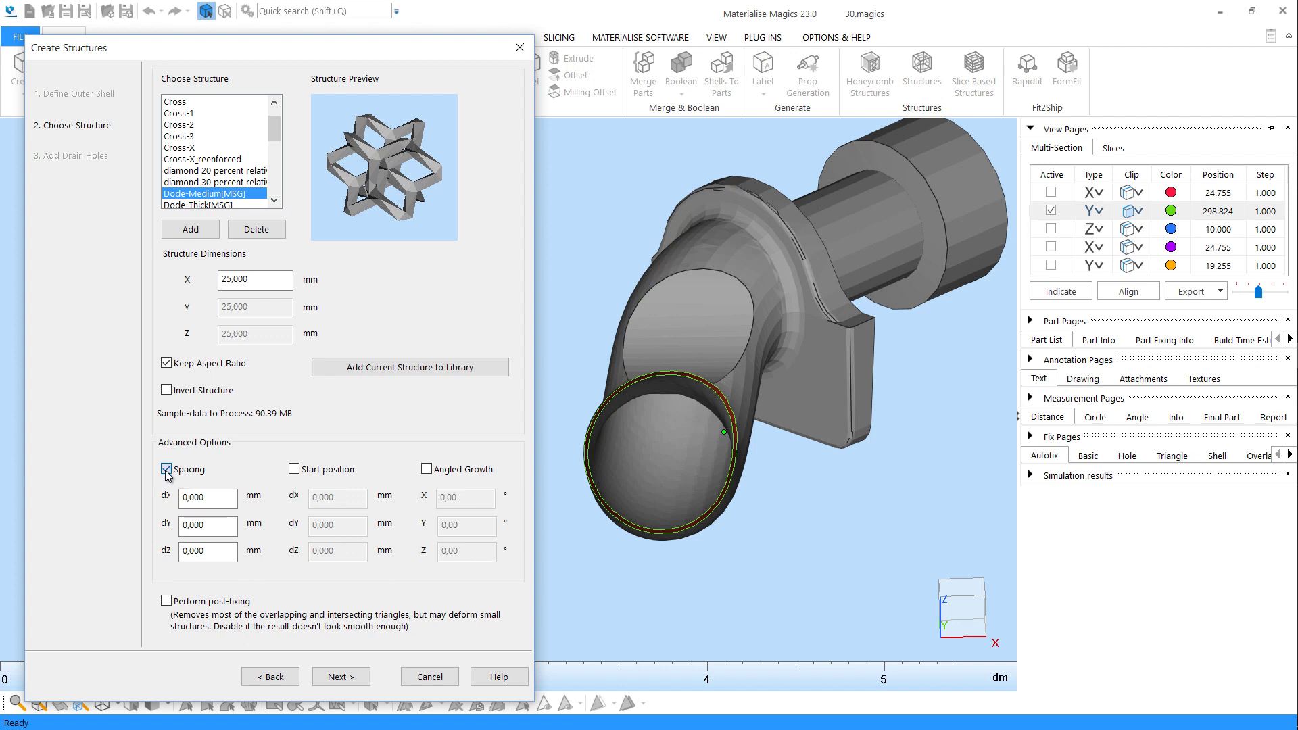
left_click(167, 470)
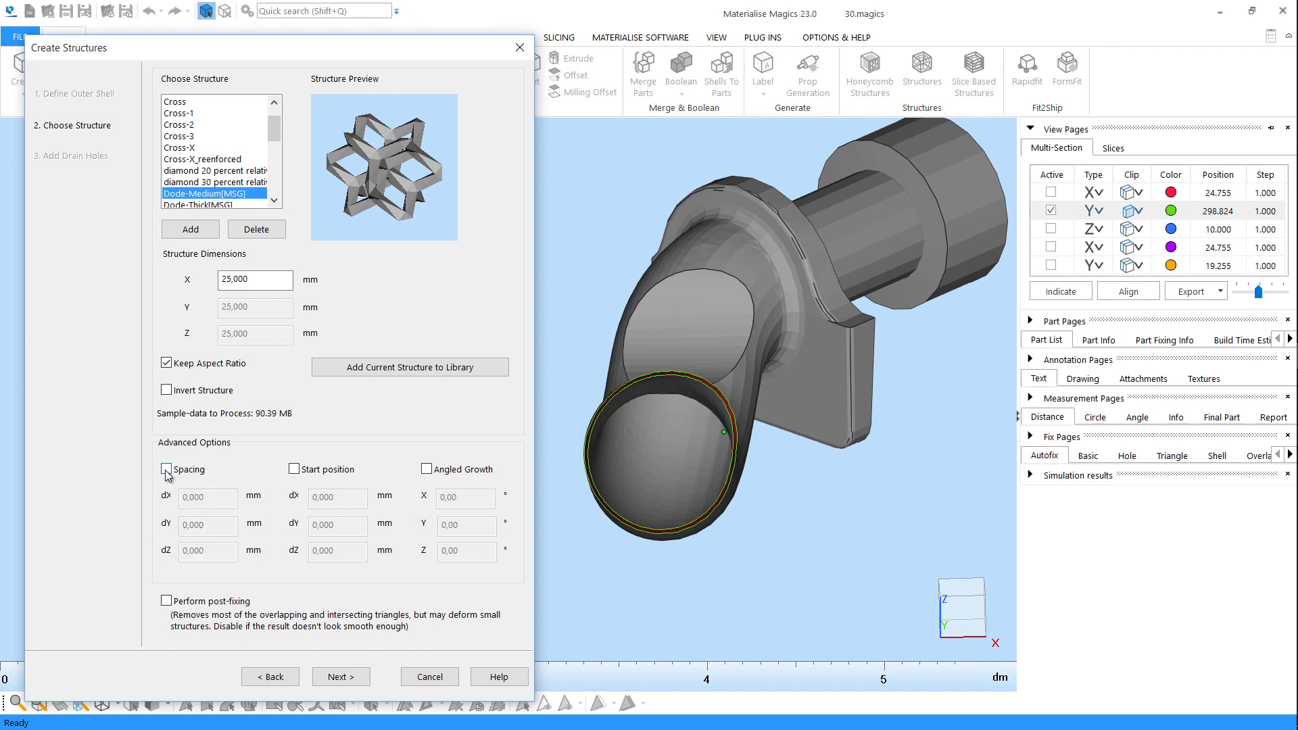
- Leave custom start position and angled growth off, then generate the lattice
left_click(296, 471)
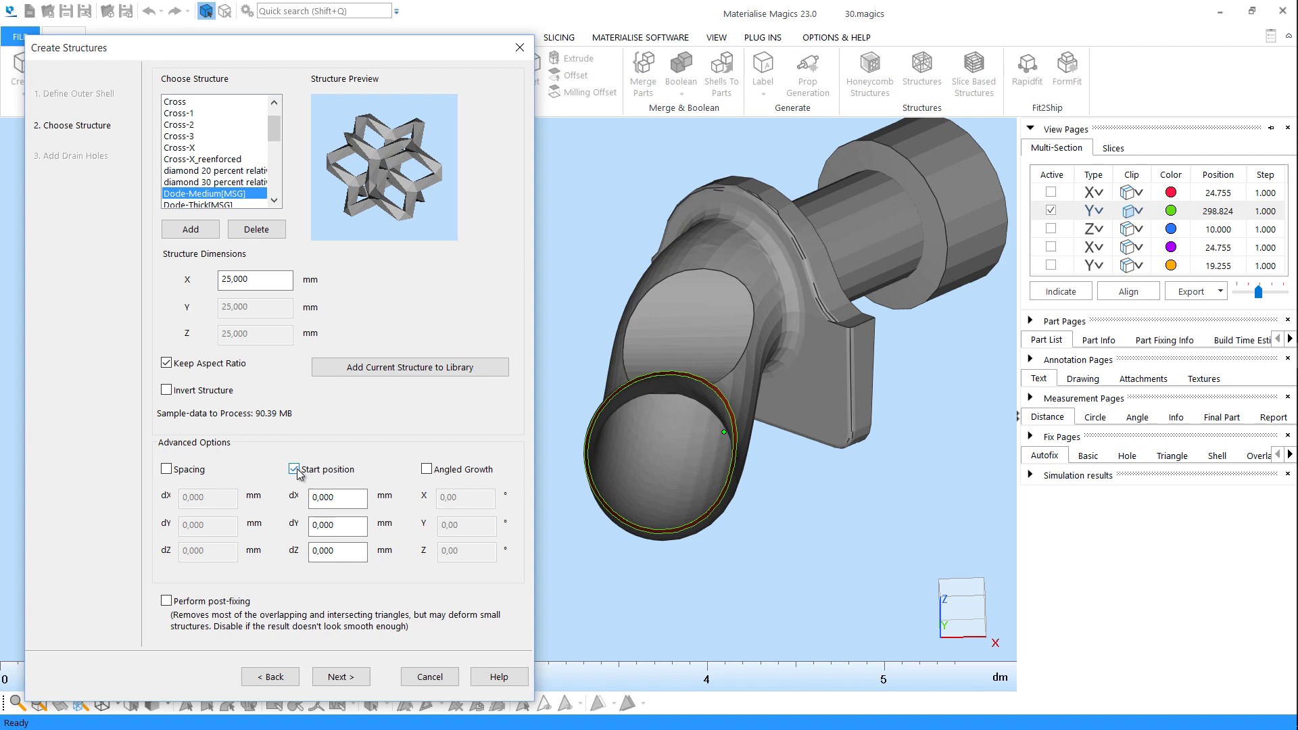
left_click(295, 470)
left_click(443, 472)
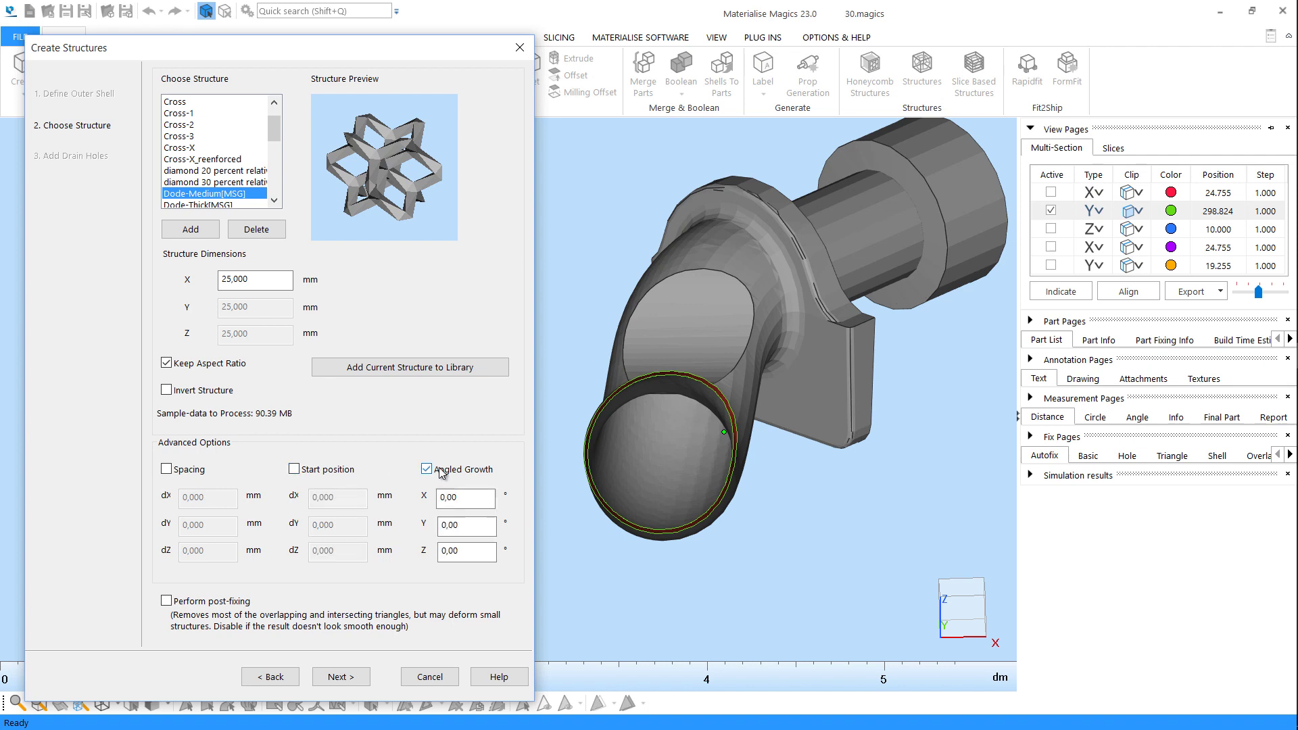
left_click(441, 474)
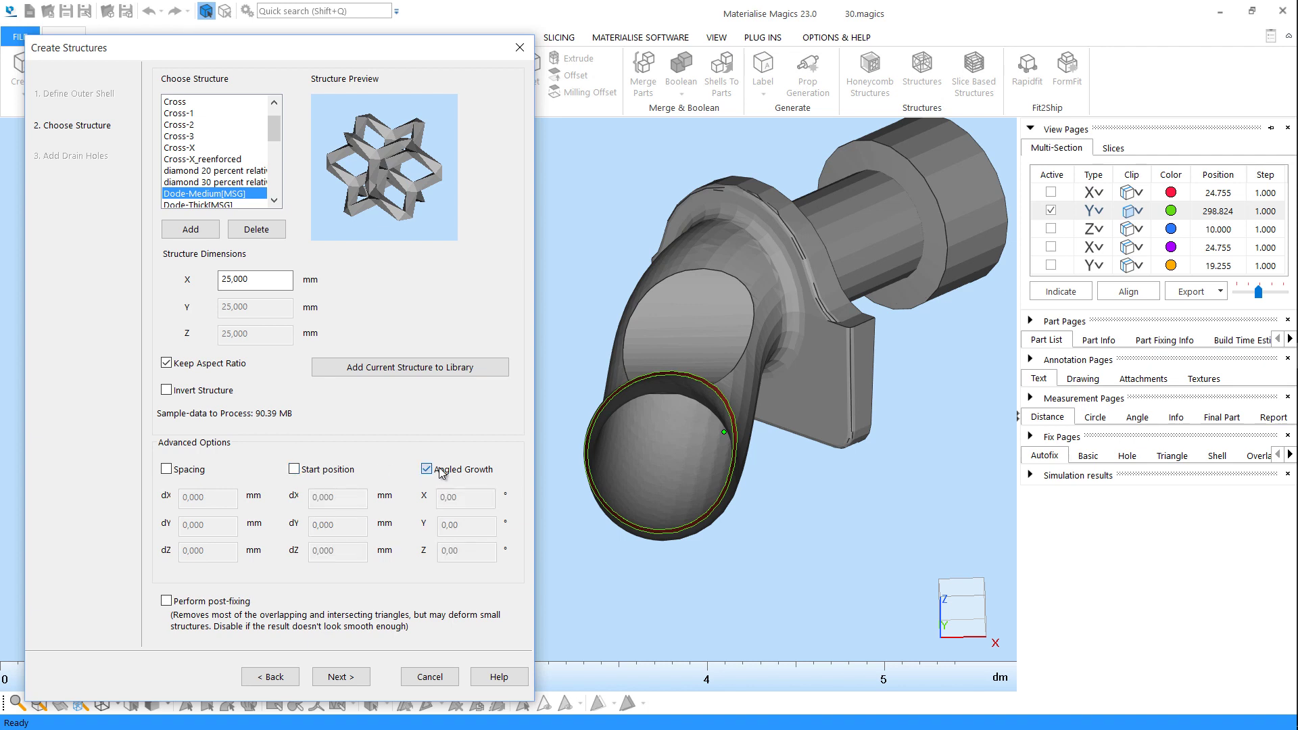
left_click(357, 682)
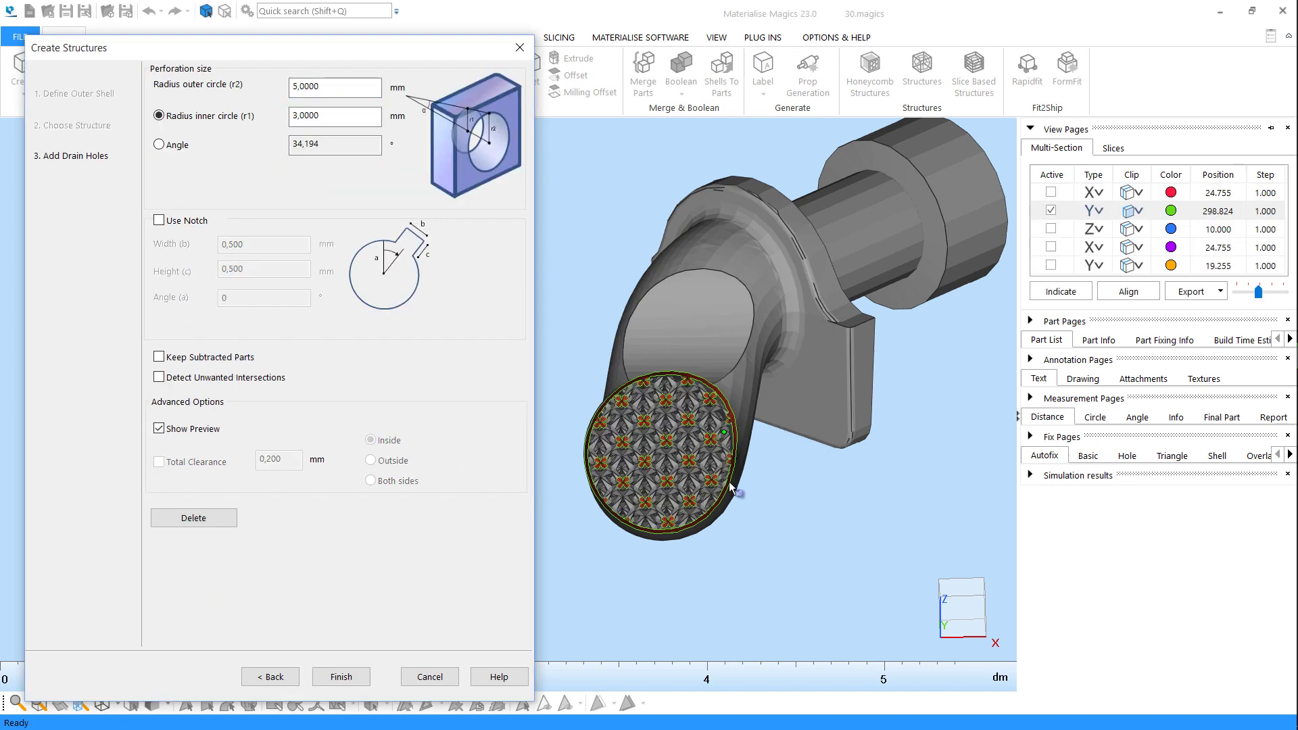
scroll(698, 453, "up", 2)
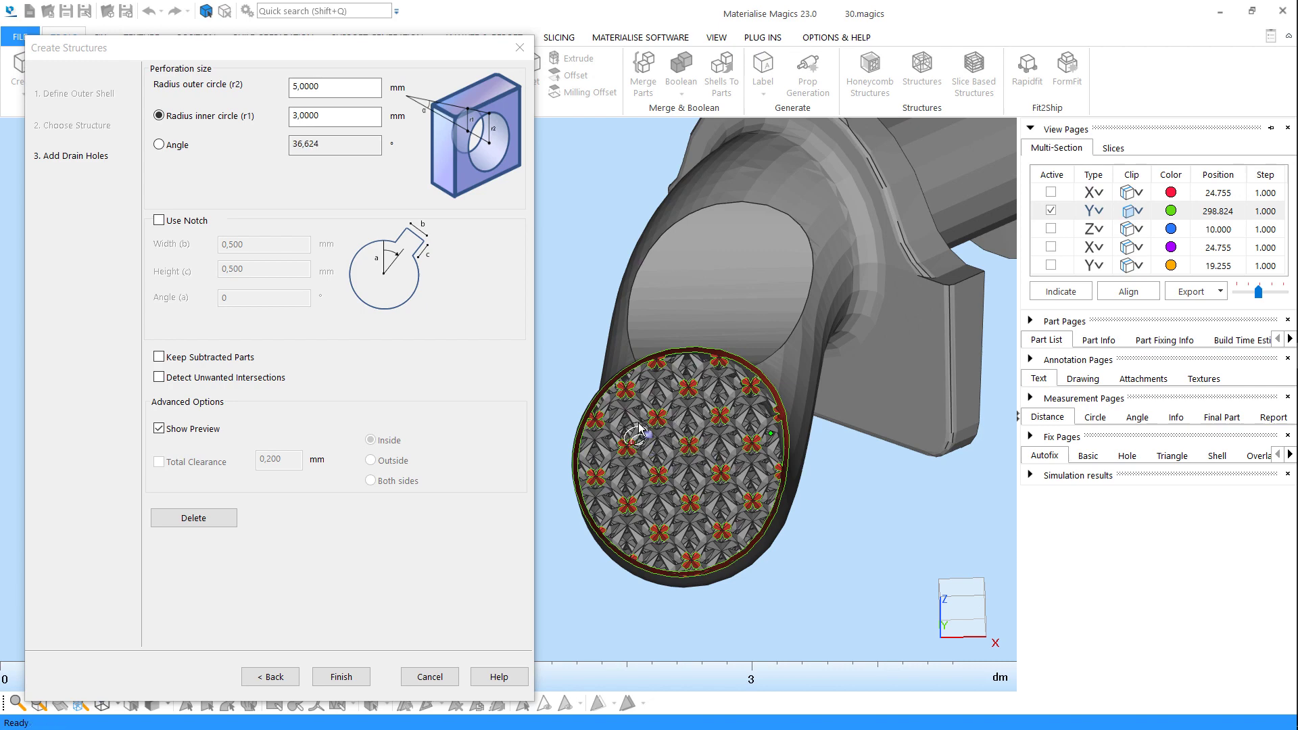
- Orbit the pipe to inspect the lattice face, tube end and tube side
right_click_drag(598, 410, 585, 406)
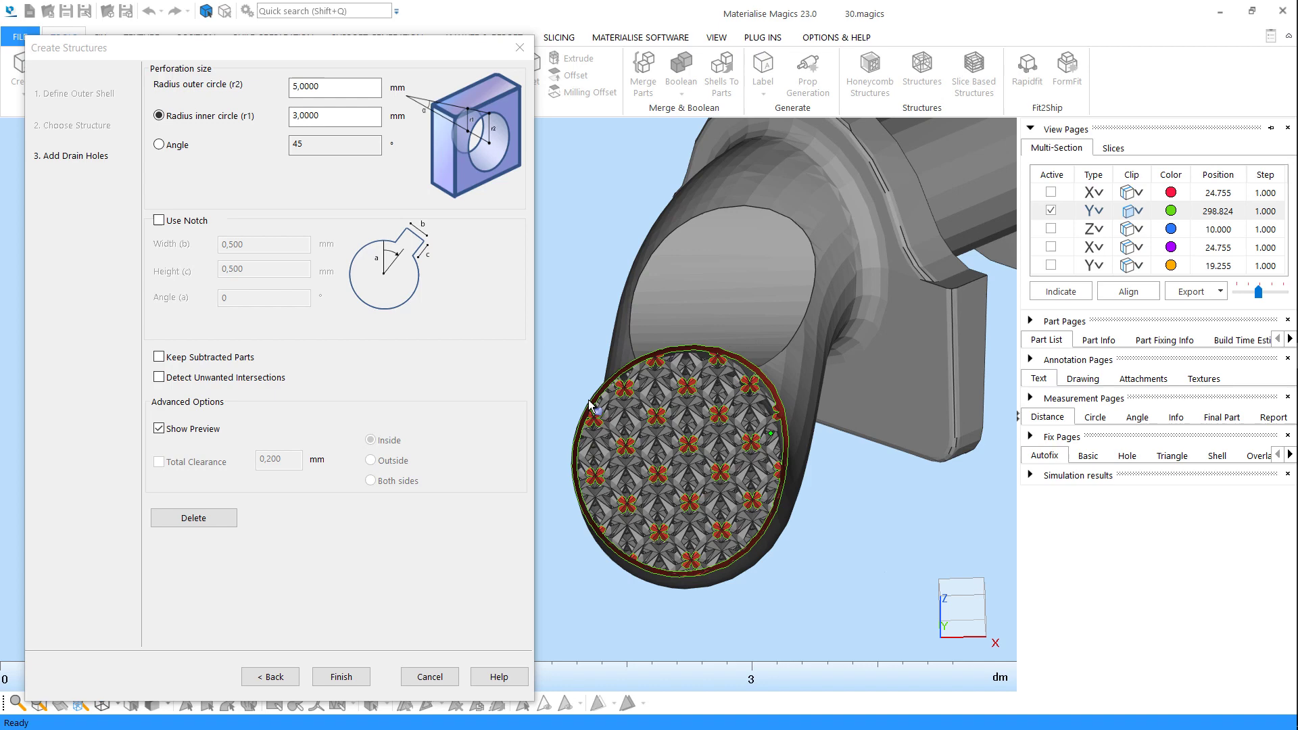
left_click_drag(590, 405, 595, 347)
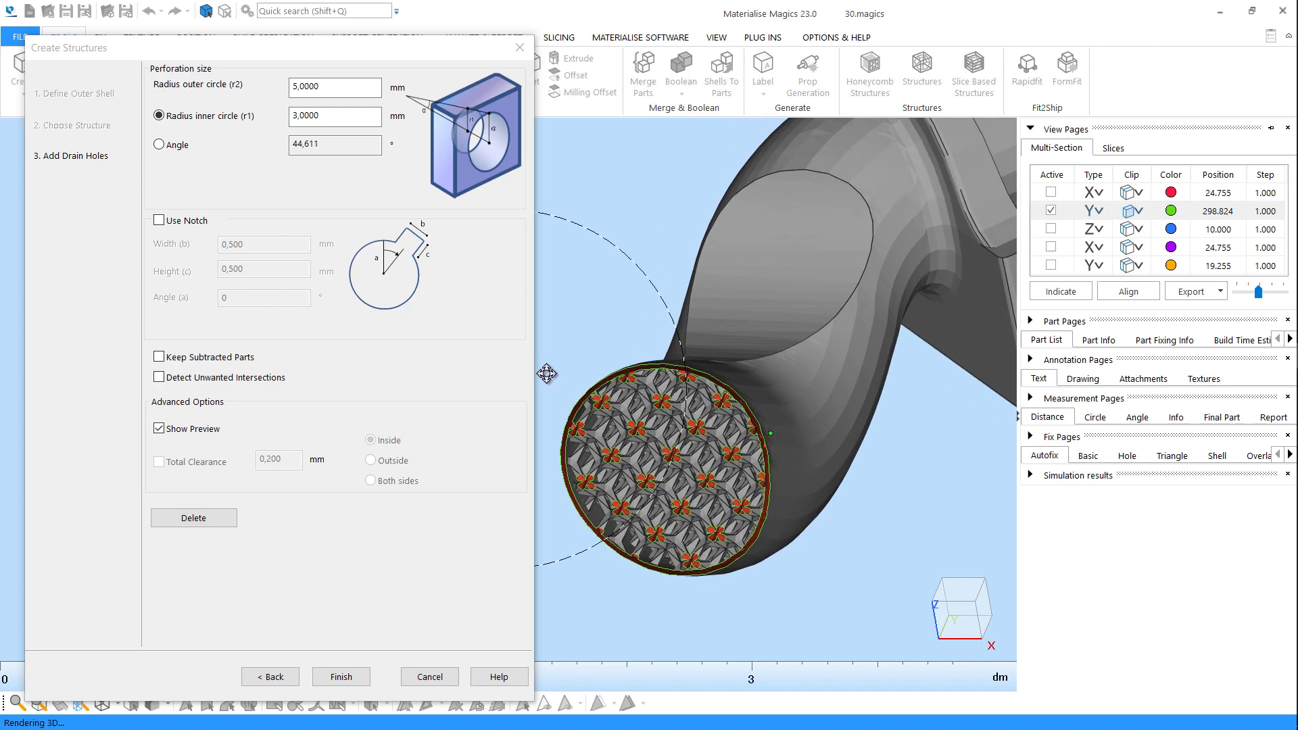
mouse_move(595, 347)
right_mouse_down()
mouse_move(794, 310)
mouse_move(678, 328)
right_mouse_up()
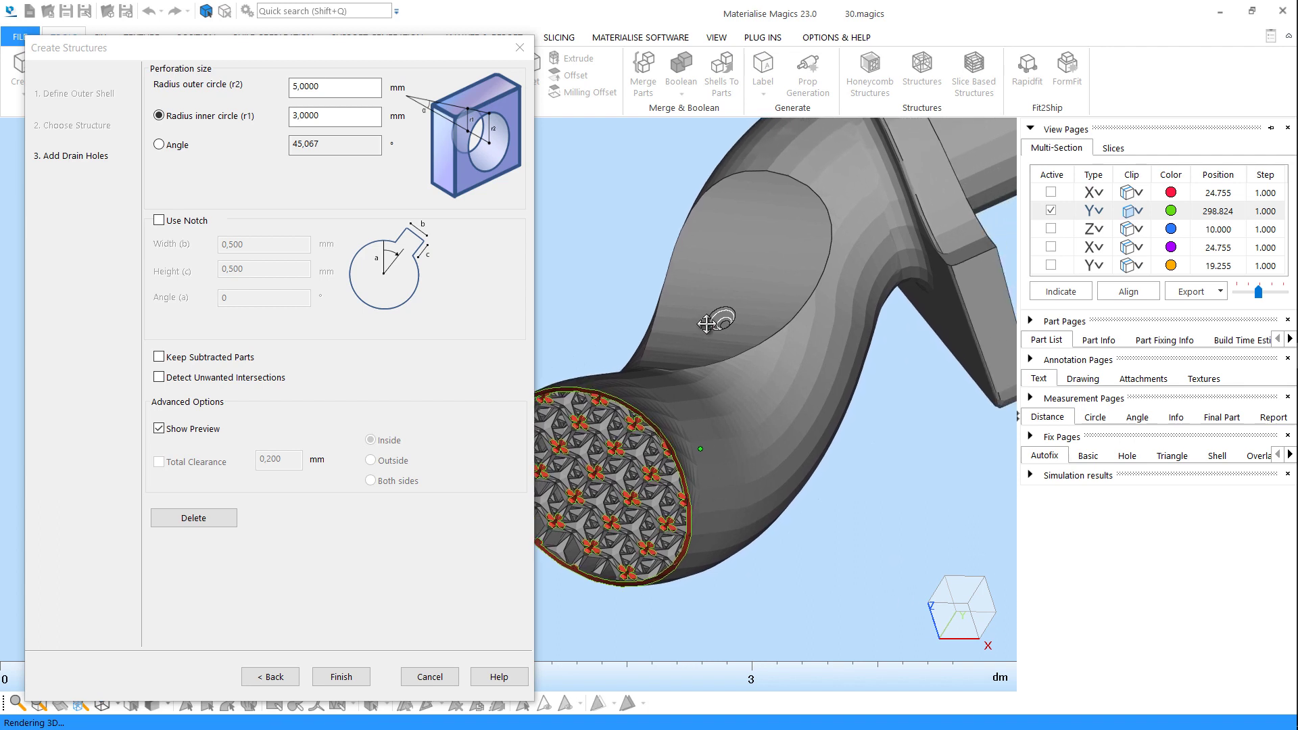
- Keep subtracted parts and place a drain hole on the tube wall
left_click(227, 361)
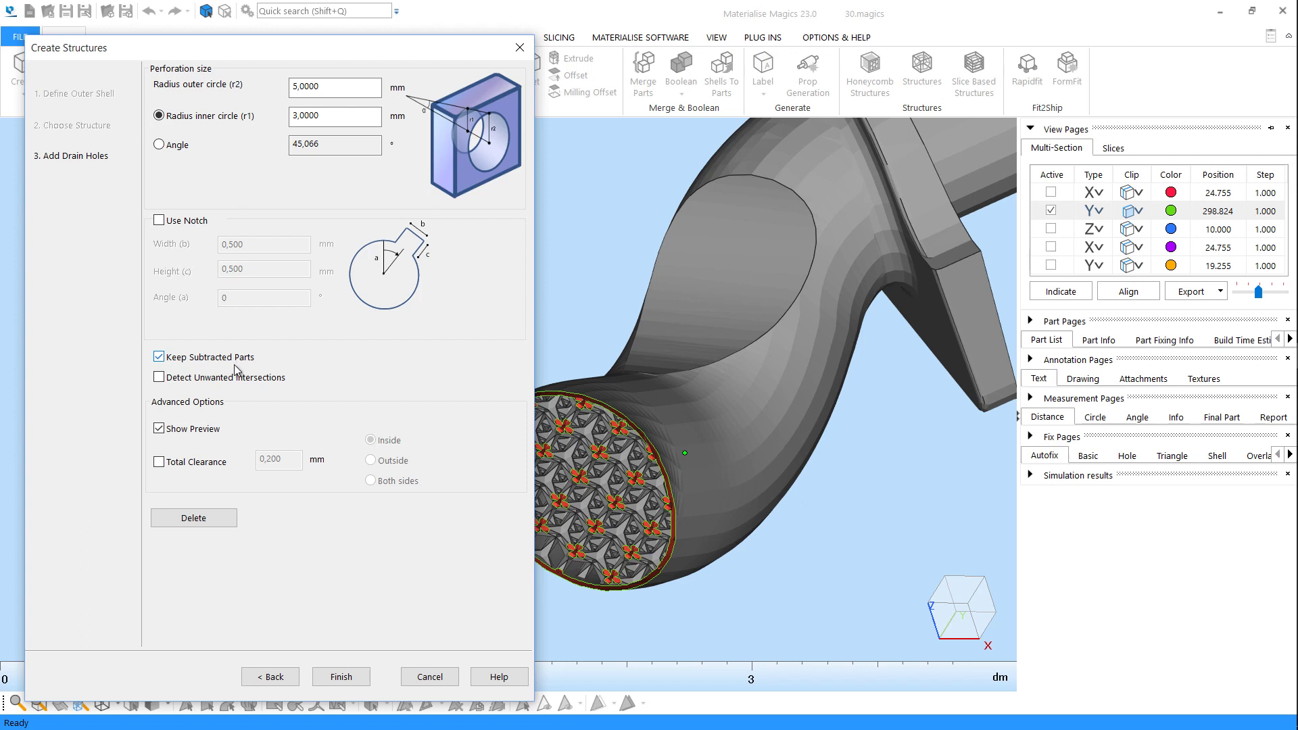
left_click(719, 408)
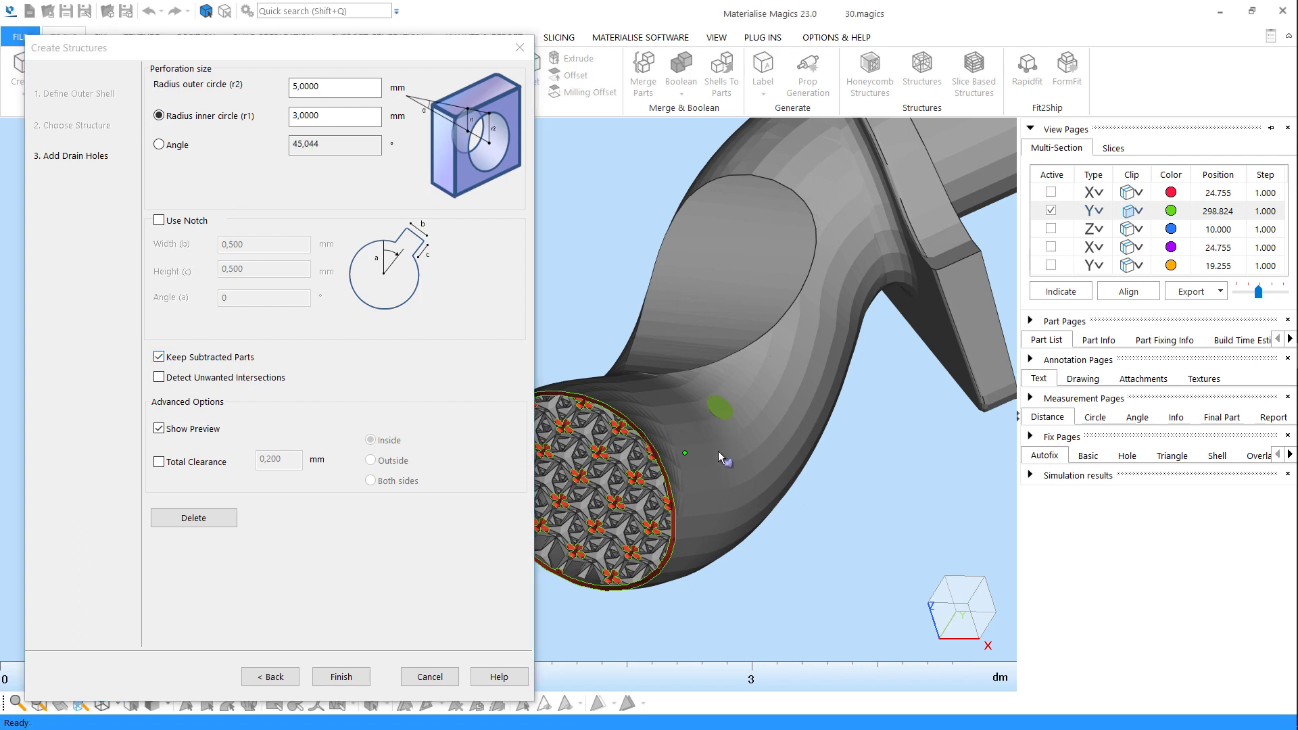
scroll(710, 458, "up", 2)
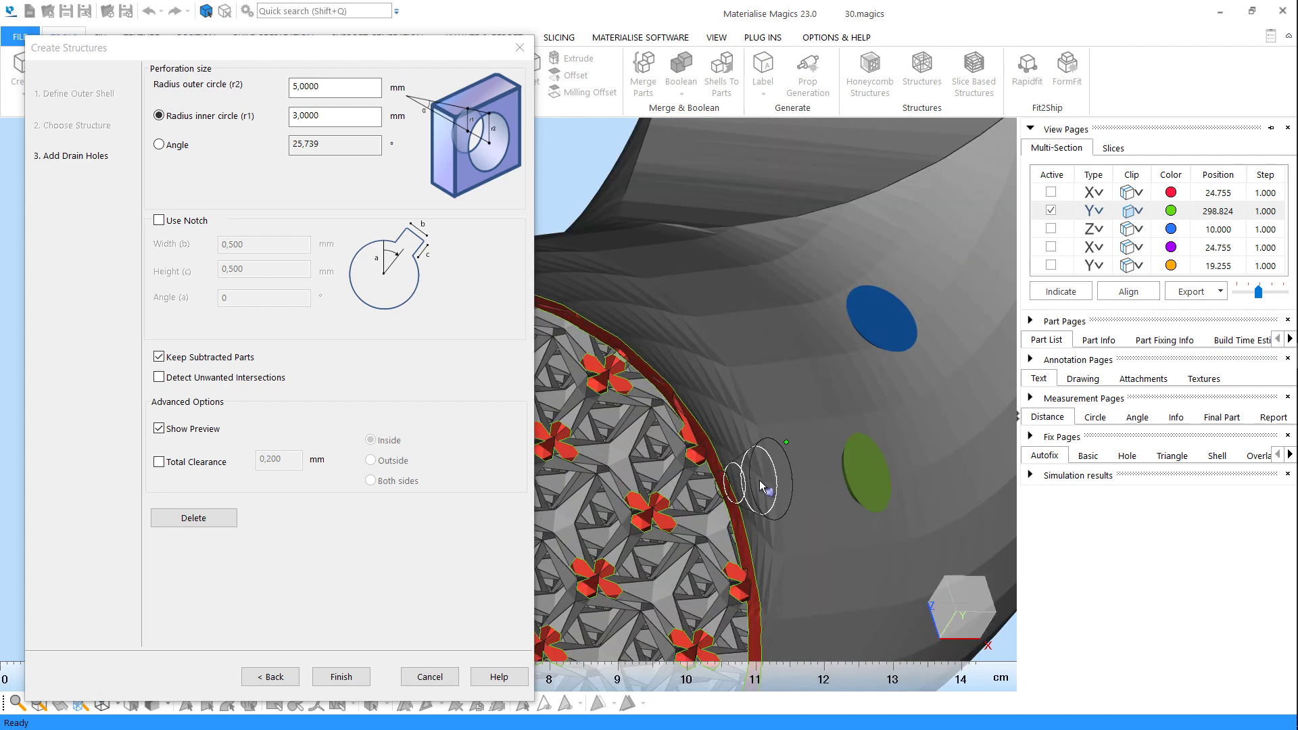
scroll(731, 446, "up", 2)
scroll(750, 426, "up", 1)
middle_click_drag(750, 425, 660, 423)
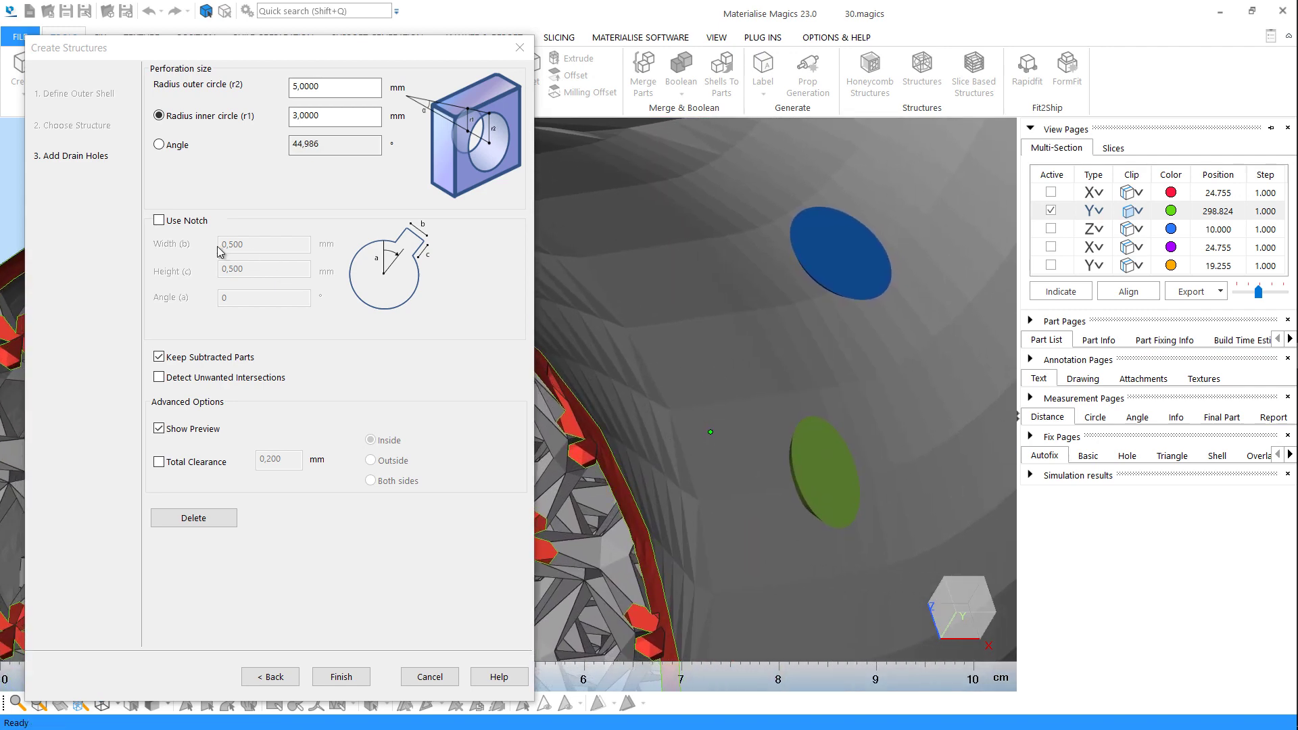
- Give the cap a notch and 0.2 mm inside clearance, then cut the hole
left_click(160, 220)
scroll(843, 459, "up", 2)
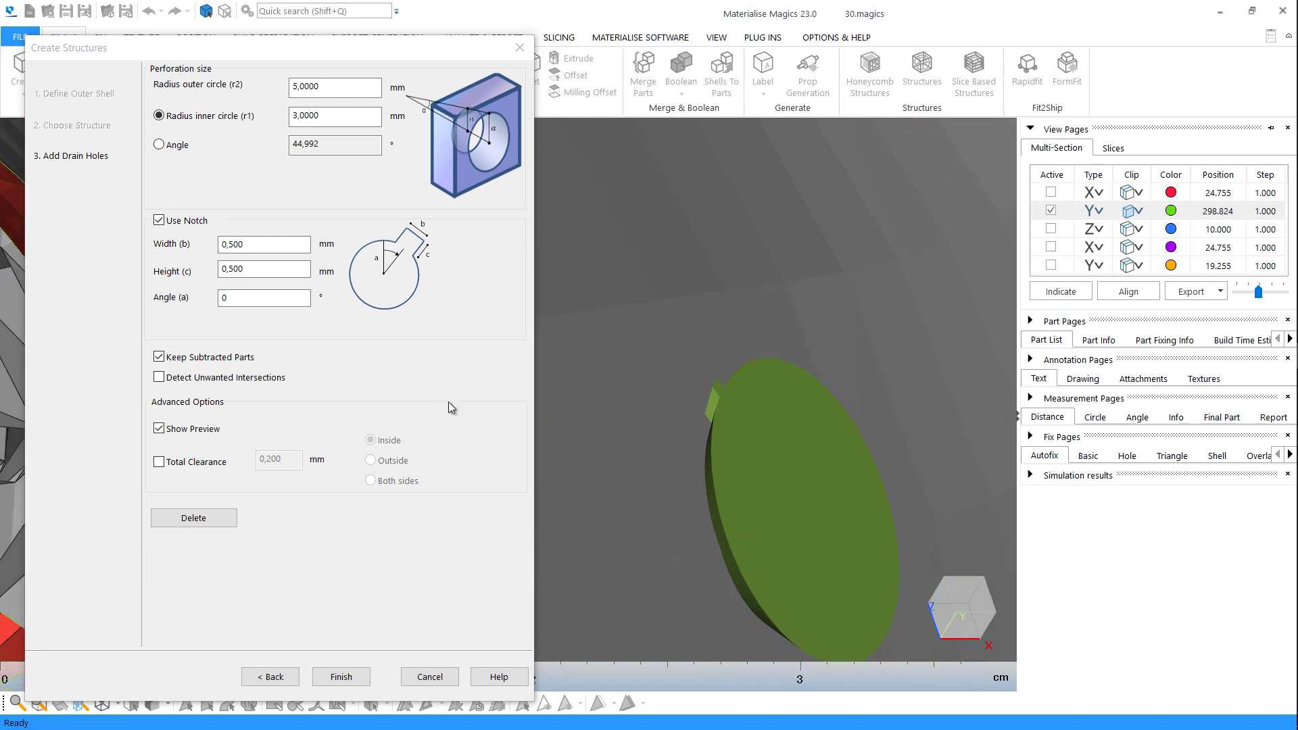
left_click(211, 471)
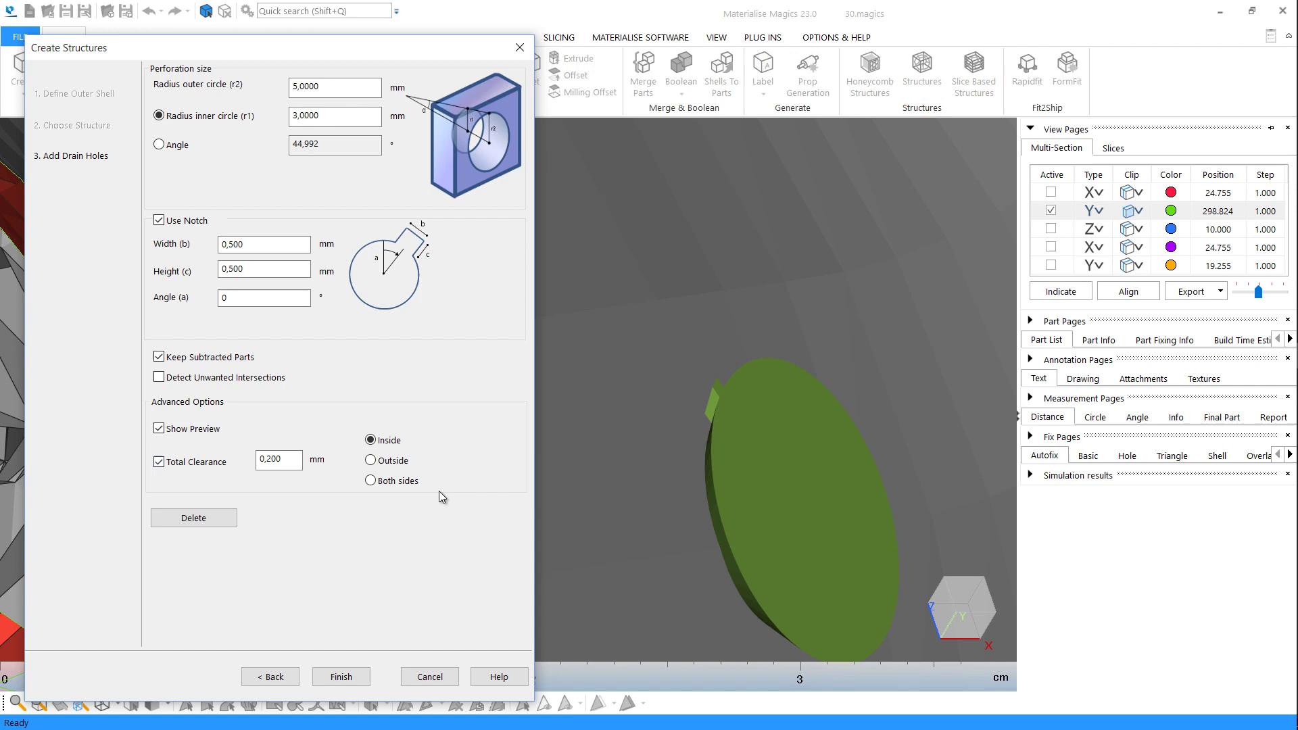
scroll(639, 435, "down", 2)
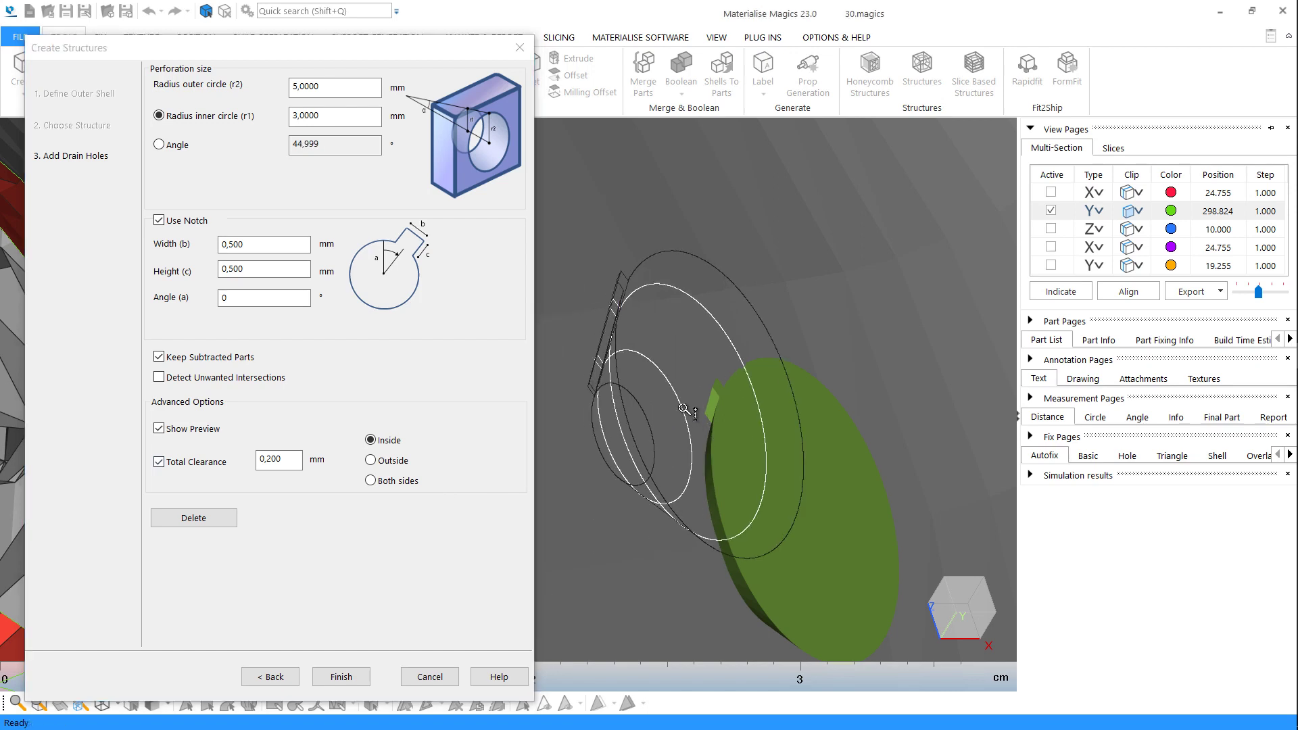
scroll(690, 415, "down", 2)
middle_click_drag(689, 415, 676, 353)
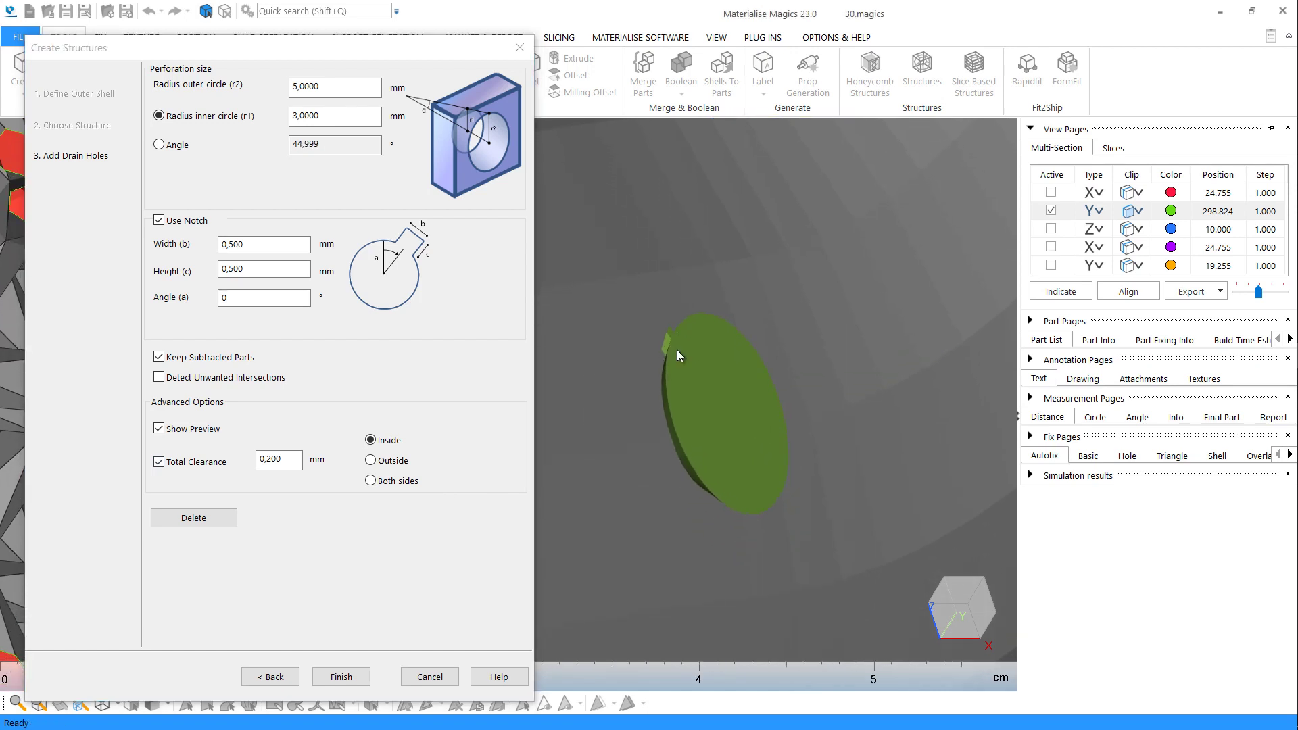
left_click(366, 677)
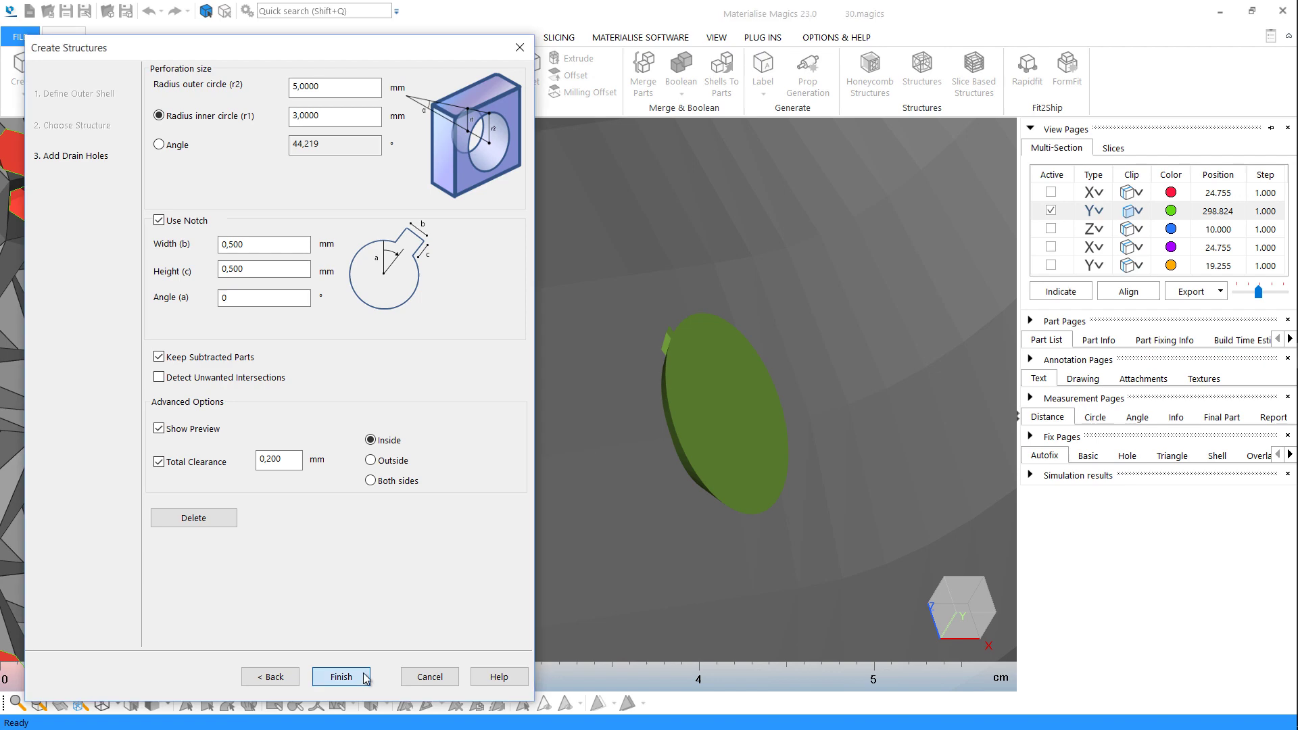
left_click(366, 677)
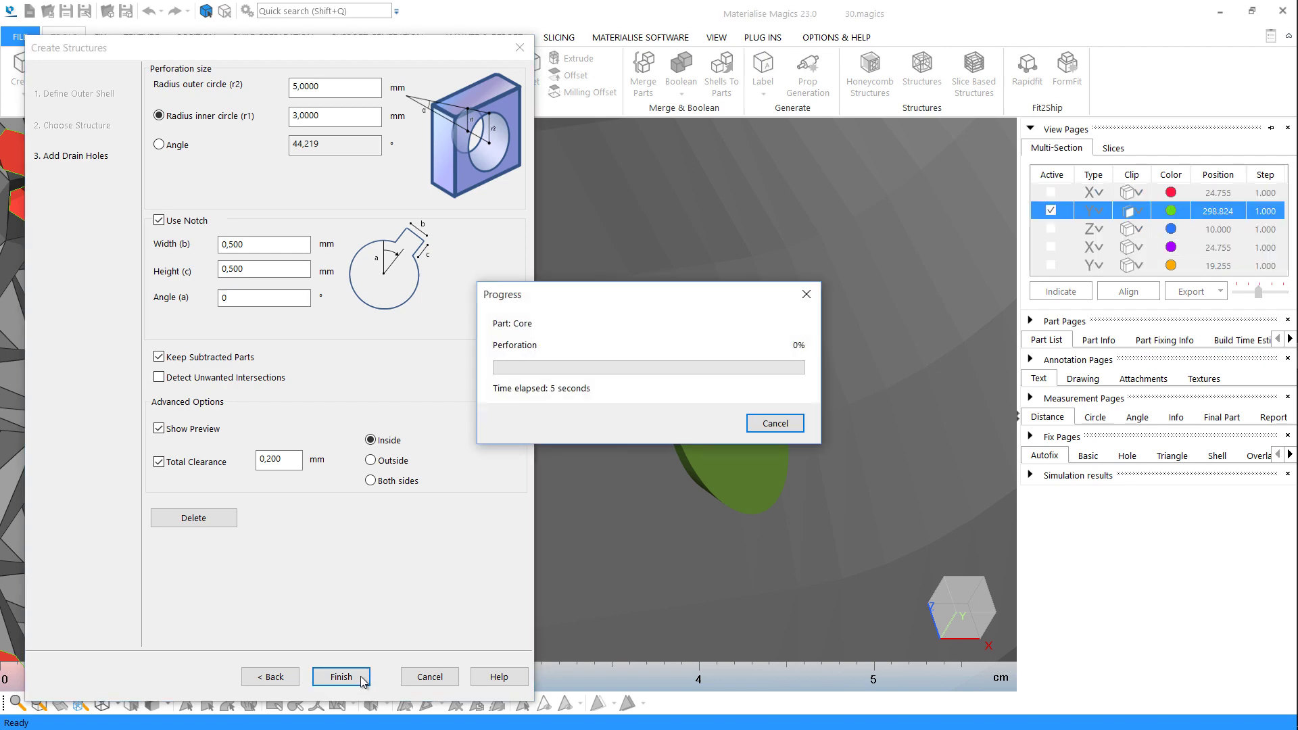
scroll(469, 347, "up", 3)
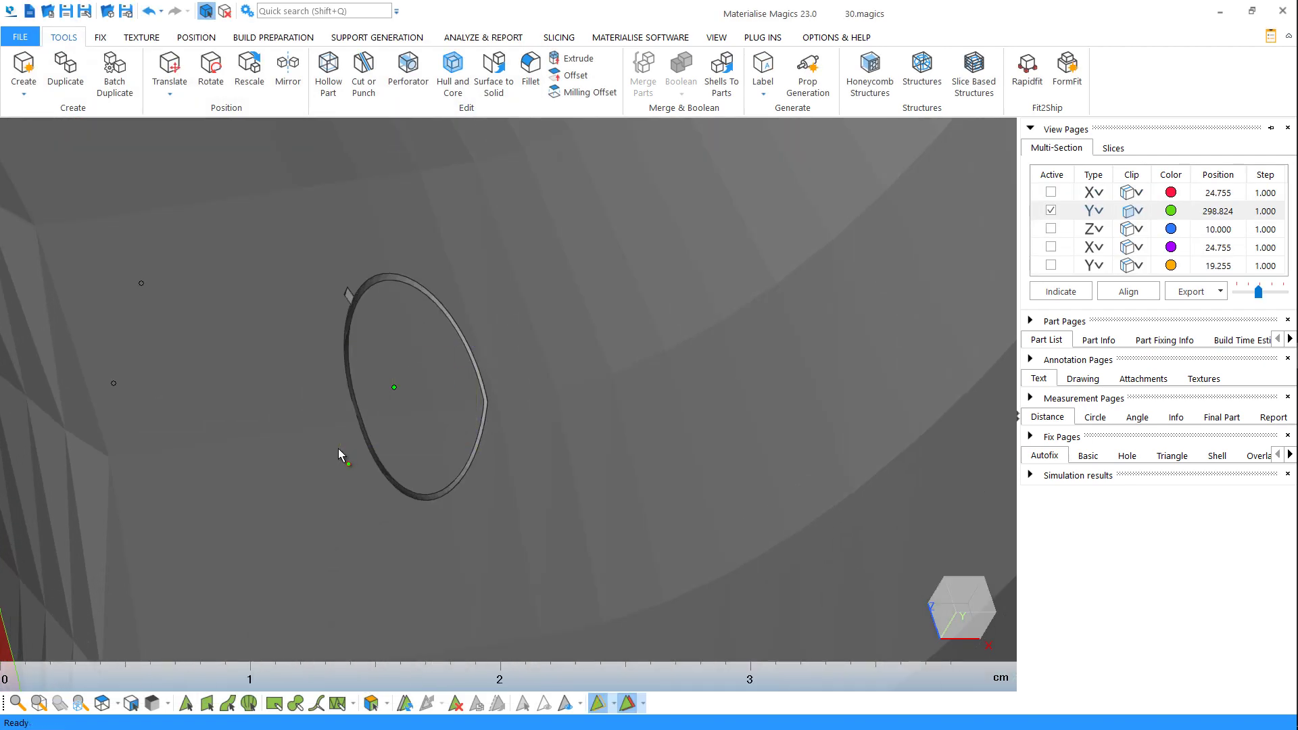
- Translate the ring-shaped cap along Y out of its drain hole
left_click(170, 71)
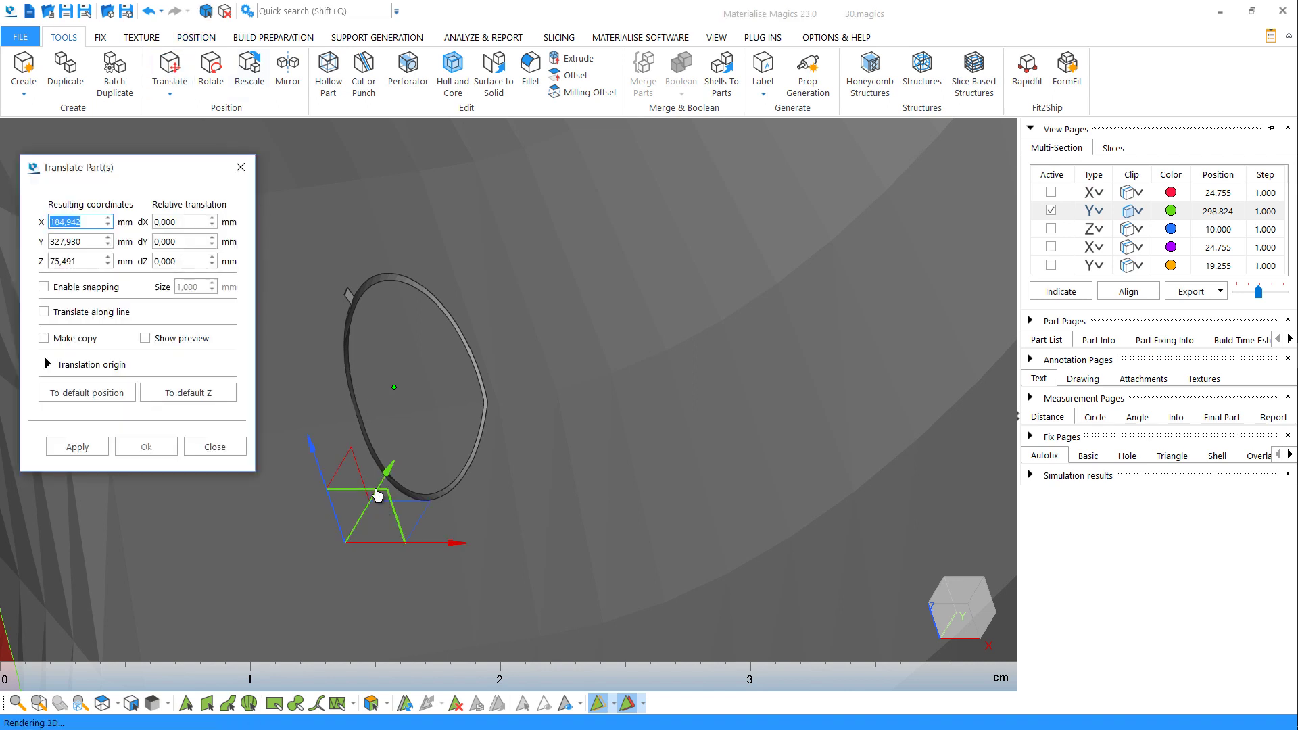
mouse_move(391, 491)
left_mouse_down()
mouse_move(427, 401)
mouse_move(617, 440)
left_mouse_up()
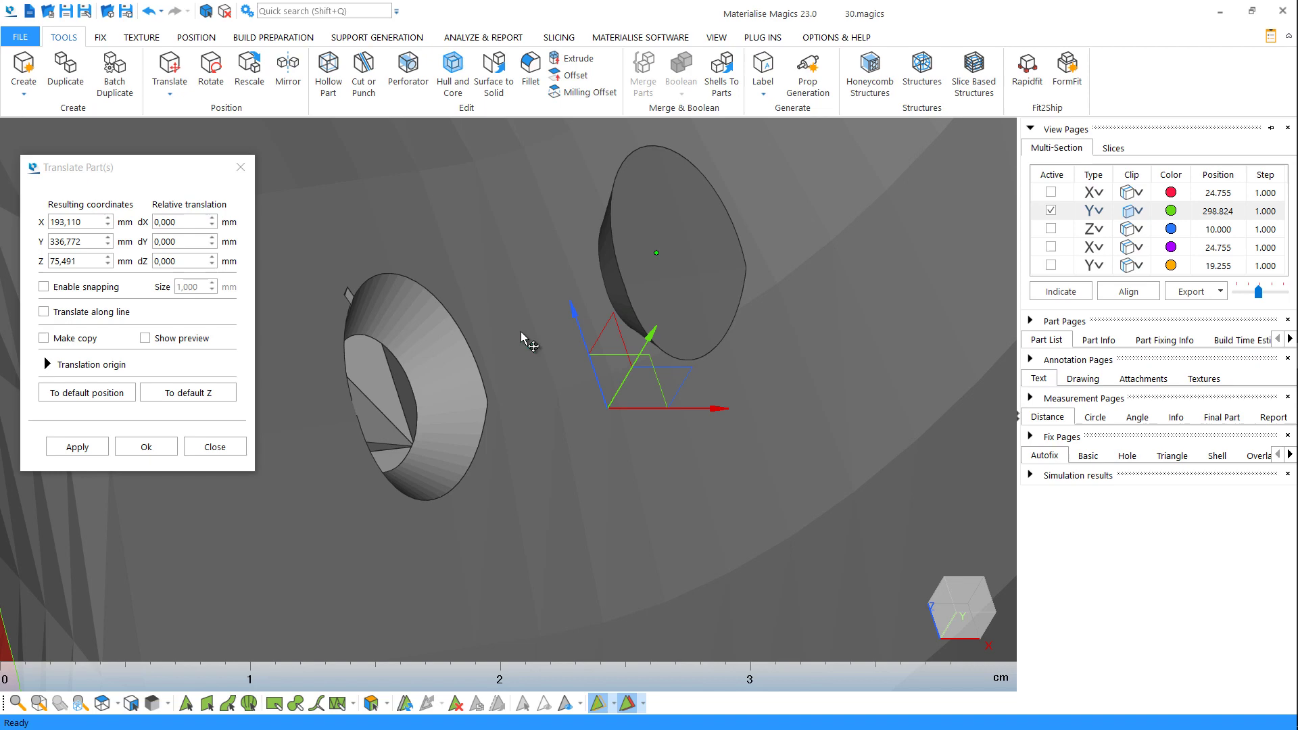
right_click_drag(525, 328, 496, 332)
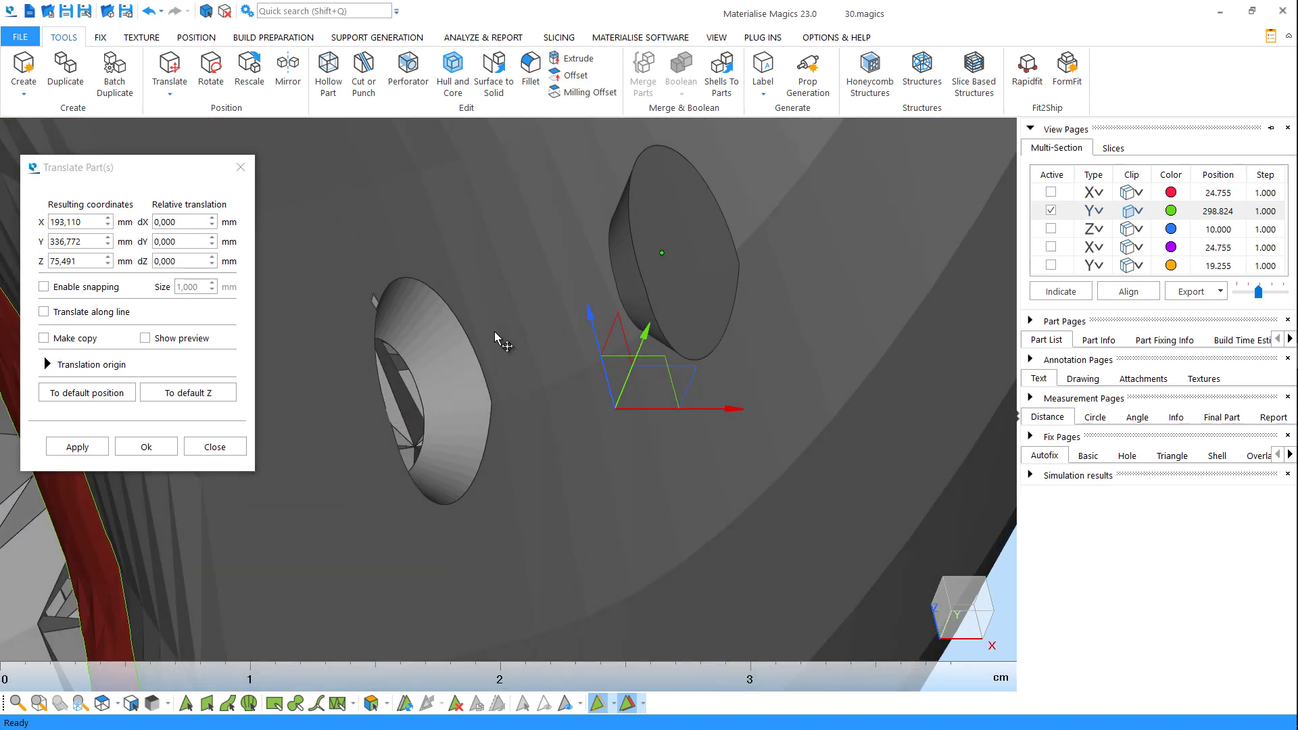